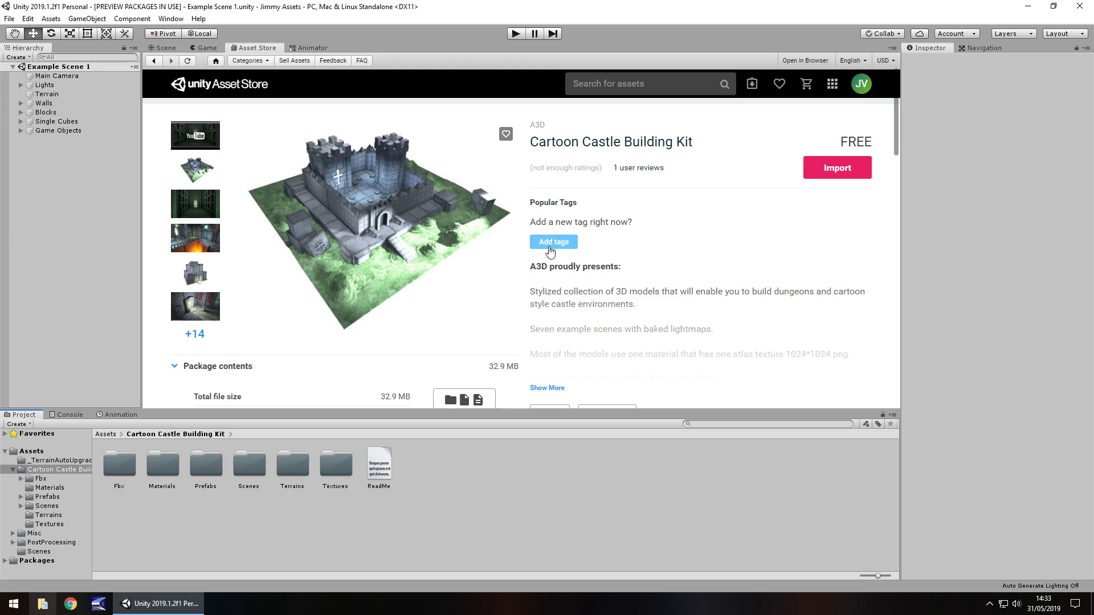
Examine the castle, its towers, gate, walls and lights in Example Scene 1 from several angles in the Scene view
left_click(164, 49)
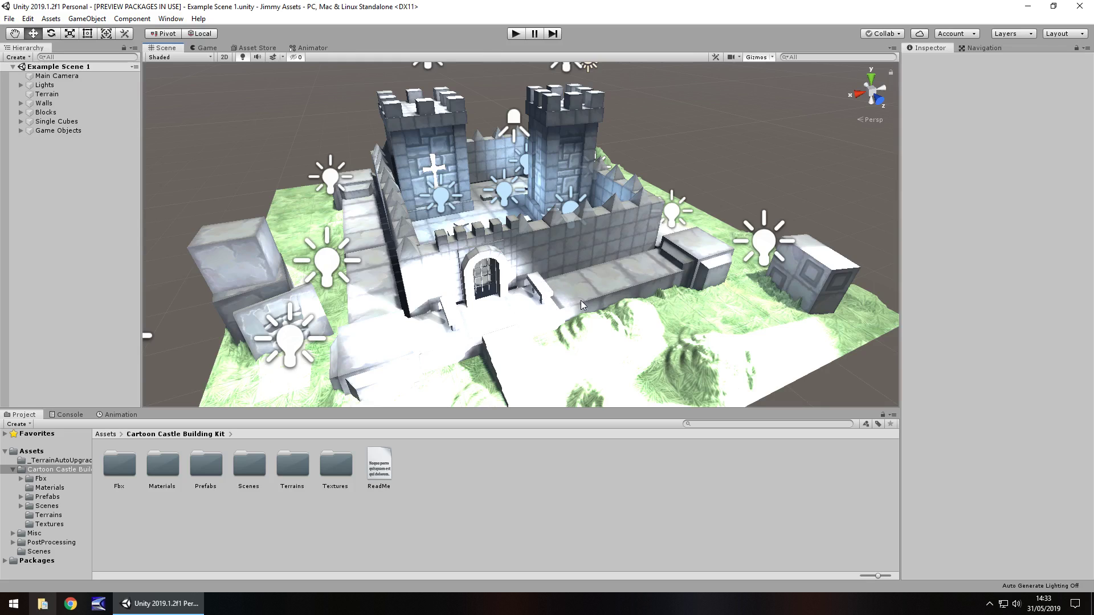
scroll(549, 256, "up", 5)
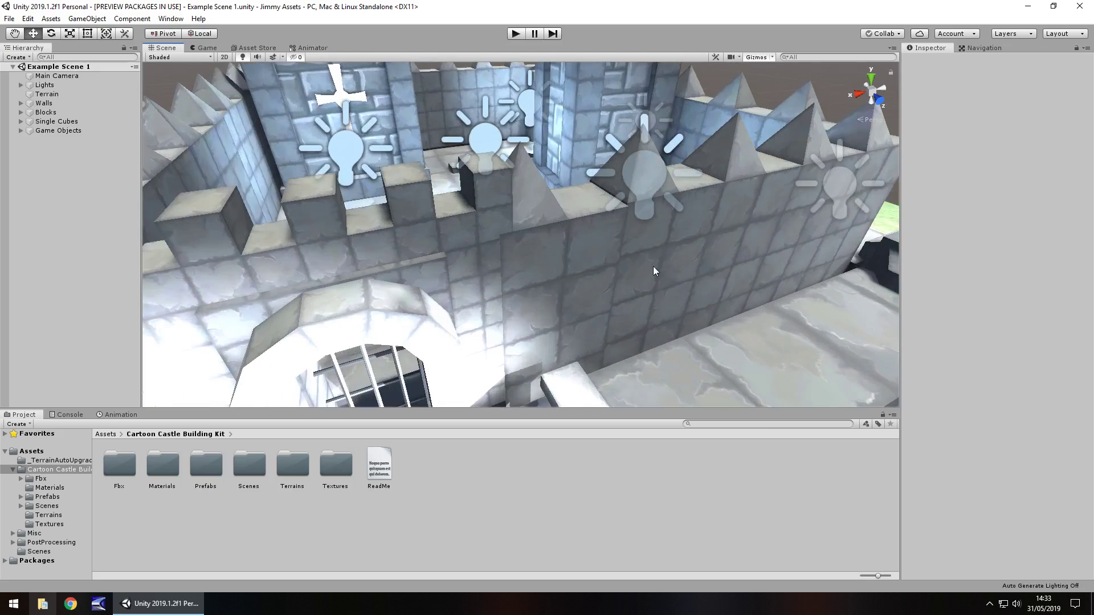
scroll(655, 271, "up", 10)
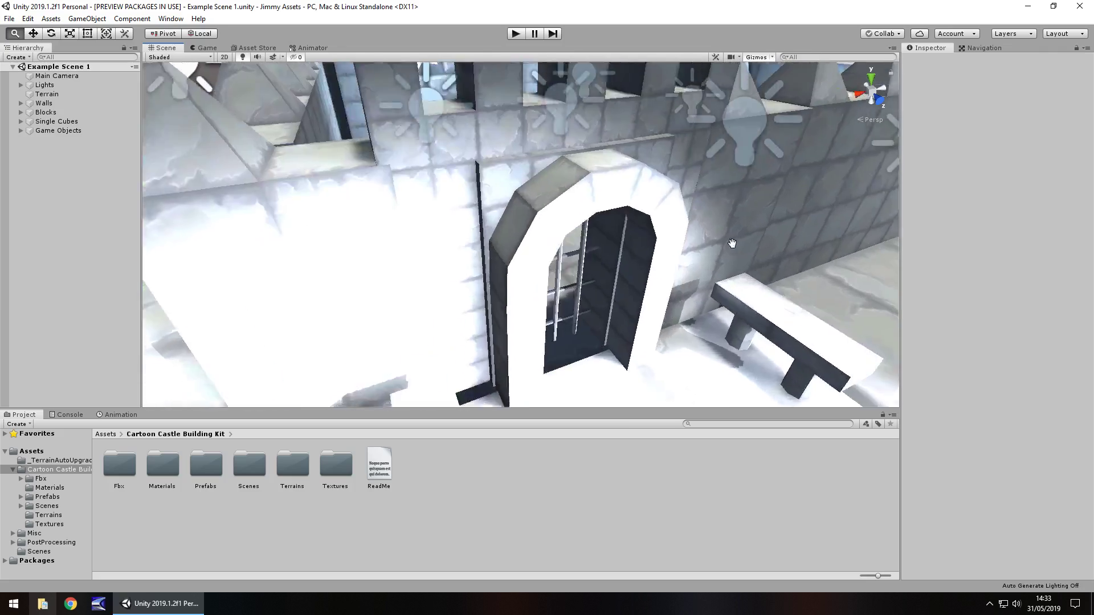
scroll(732, 243, "down", 15)
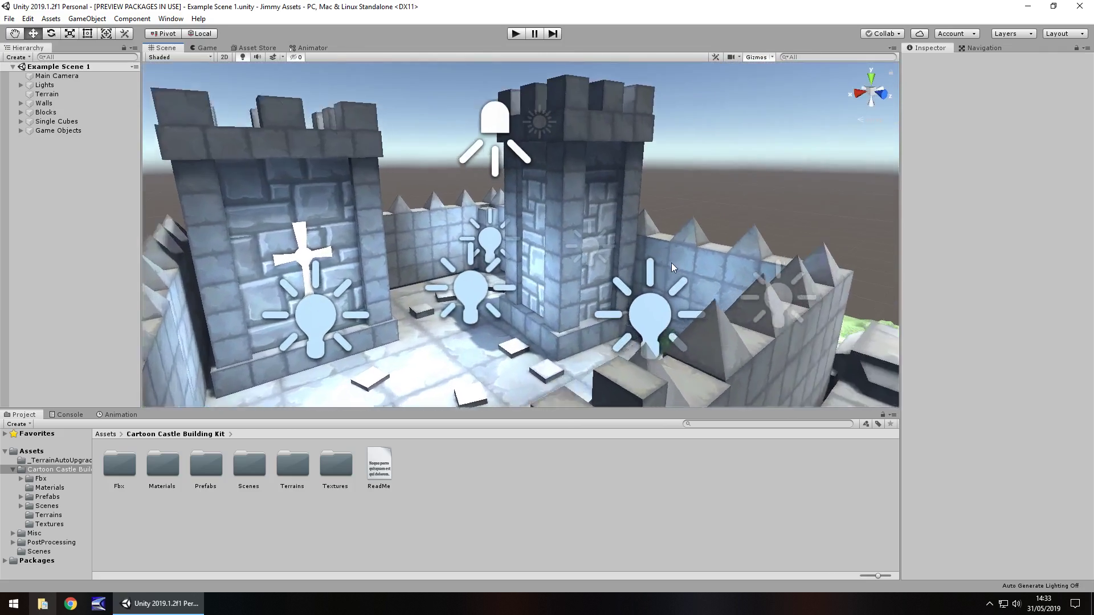
scroll(671, 262, "up", 5)
right_click_drag(671, 262, 526, 245)
left_click(415, 244)
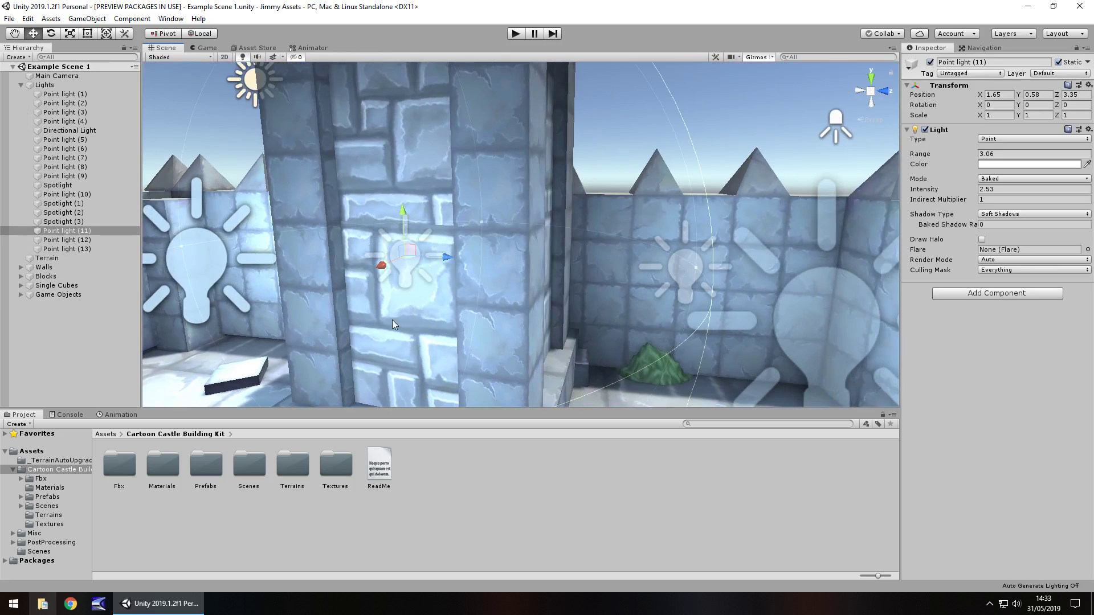
right_click_drag(625, 264, 398, 277)
scroll(398, 277, "down", 10)
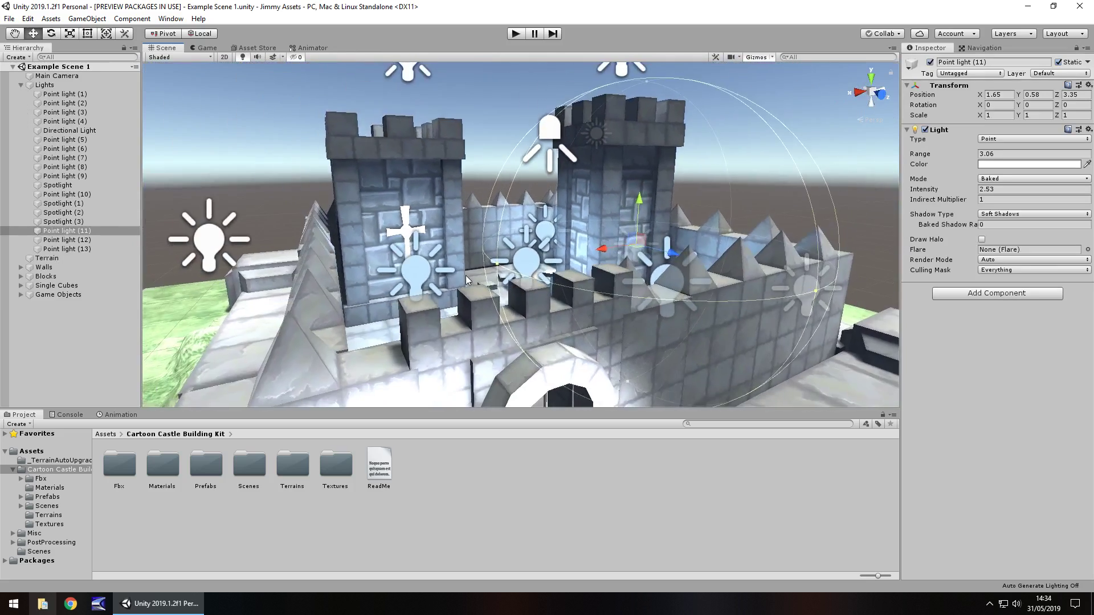
key("Right")
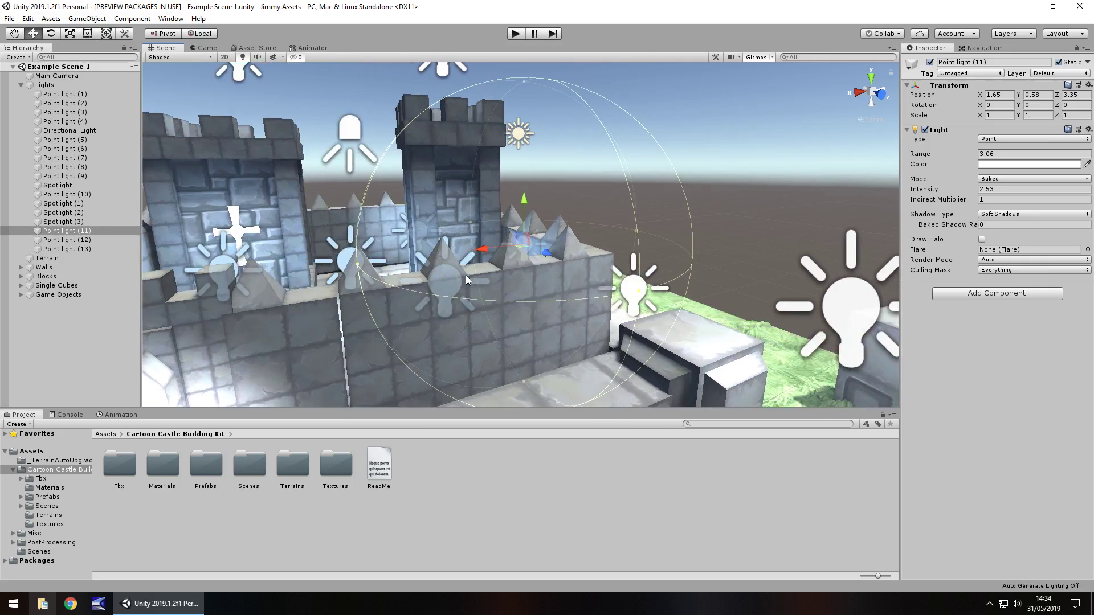
right_click_drag(460, 278, 637, 341)
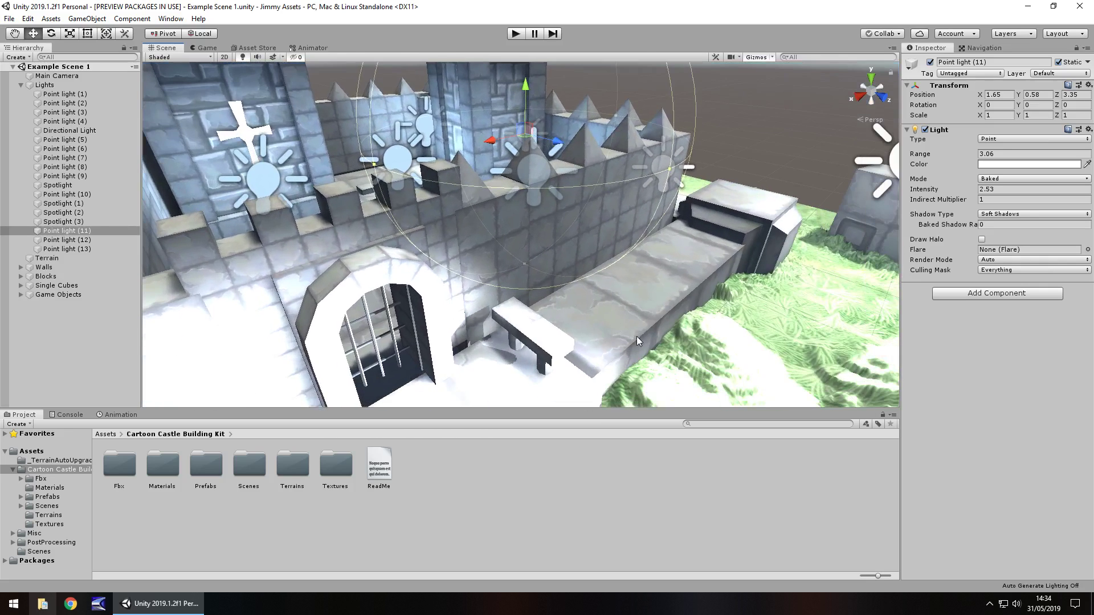
right_click_drag(620, 268, 705, 280)
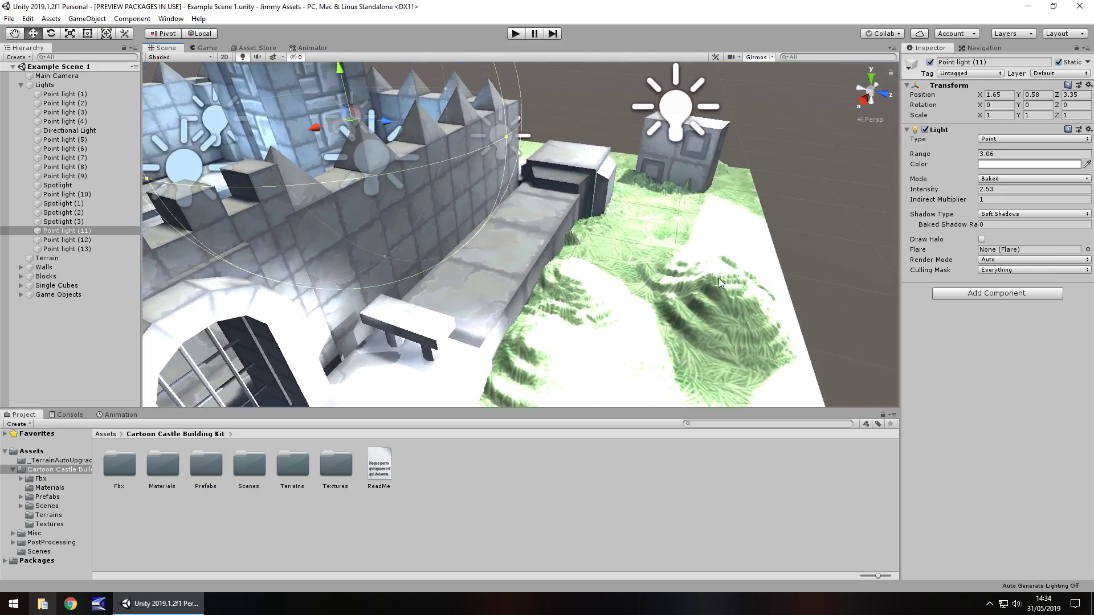
right_click_drag(676, 233, 543, 227)
right_click_drag(627, 240, 602, 191)
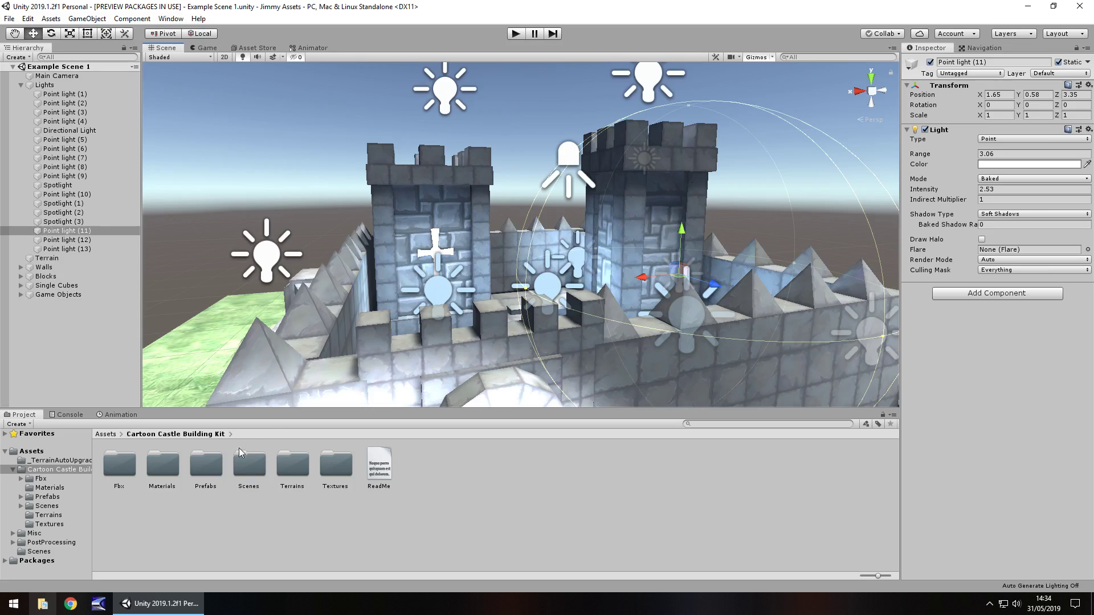
Open Example Scene 6 from the kit's Scenes folder and inspect the castle entrance and its facade
double_click(244, 468)
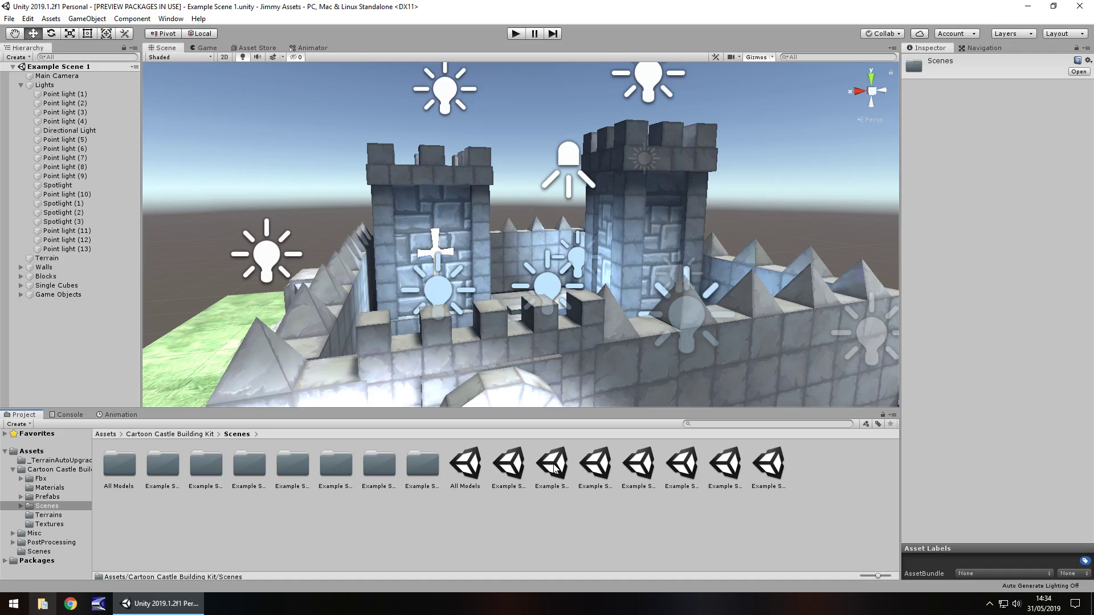
left_click(726, 466)
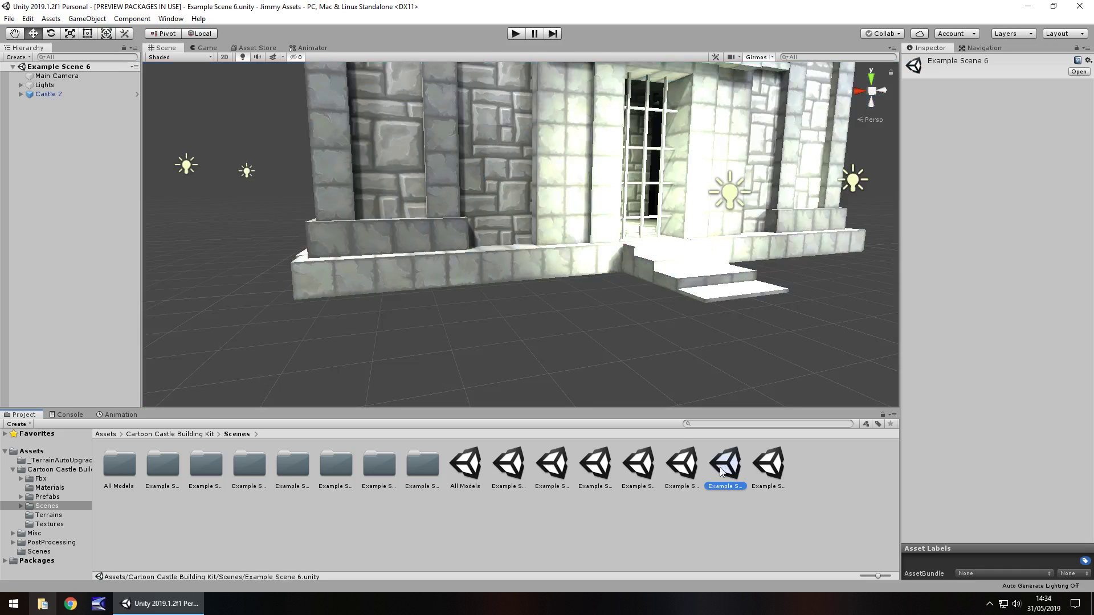
right_click_drag(477, 270, 585, 248)
middle_click_drag(585, 248, 519, 372)
right_click_drag(593, 249, 539, 273)
key("Right")
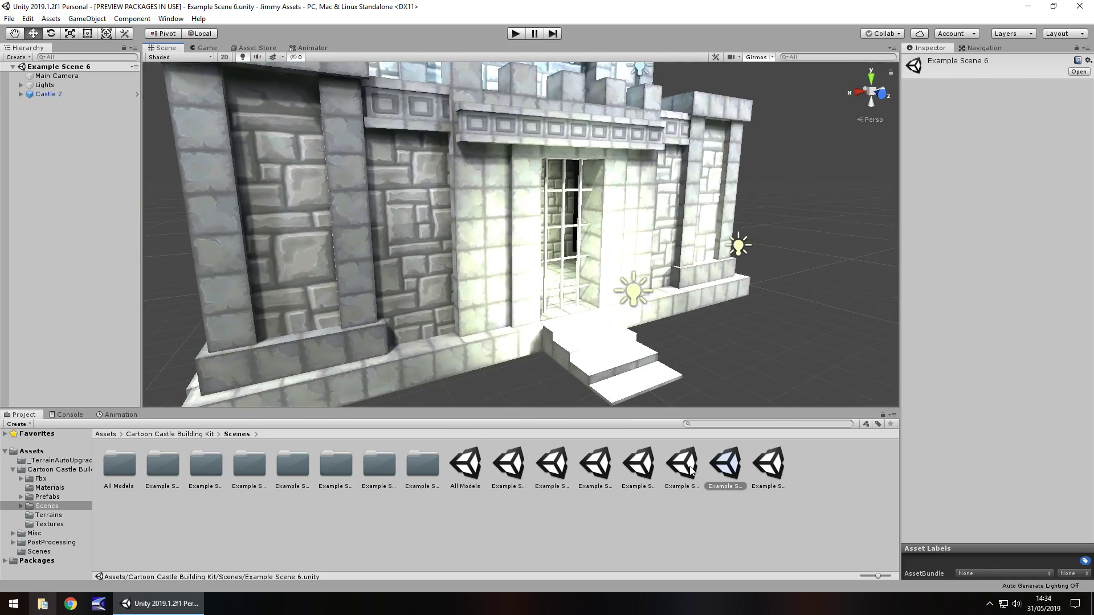
Open Example Scene 7 and inspect the green-lit dungeon room with its barred gate and blocks
left_click(782, 468)
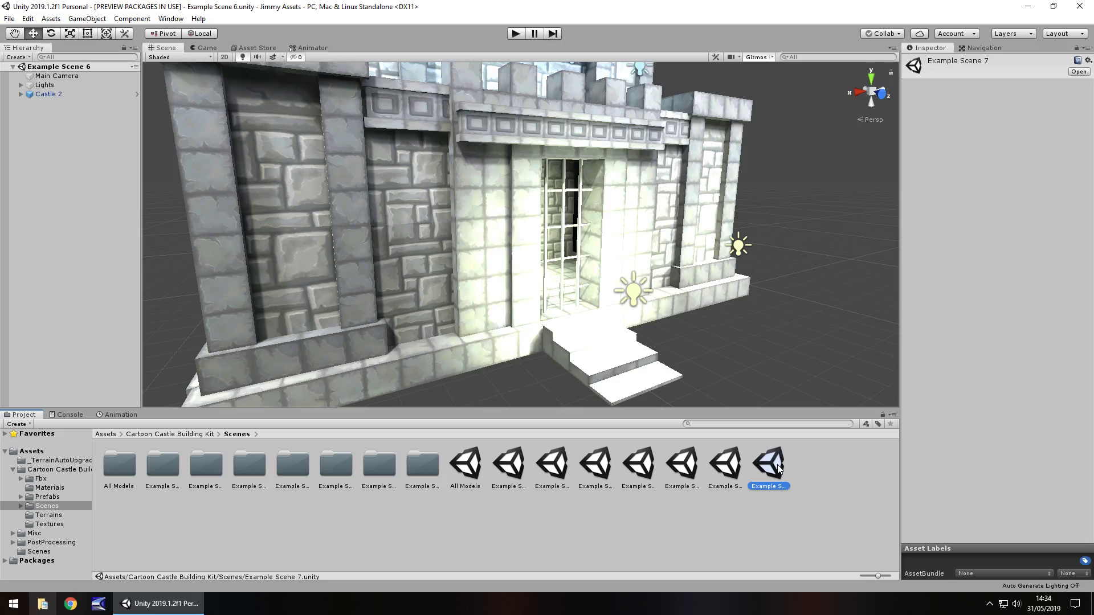
double_click(779, 468)
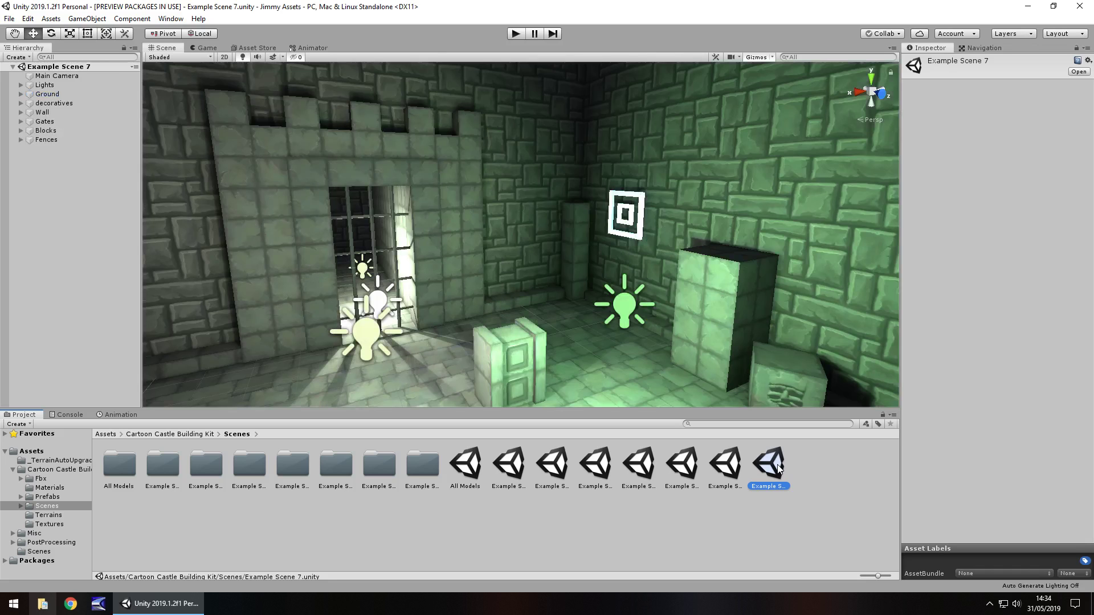
right_click_drag(342, 98, 467, 171)
key("s")
middle_click_drag(505, 255, 609, 177)
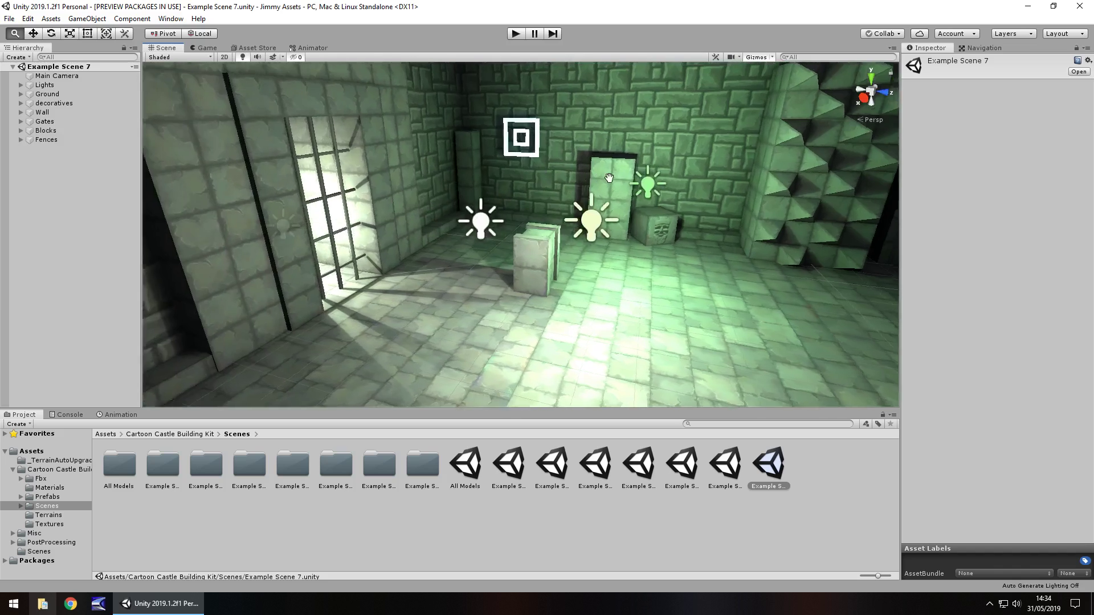
right_click_drag(609, 177, 509, 272)
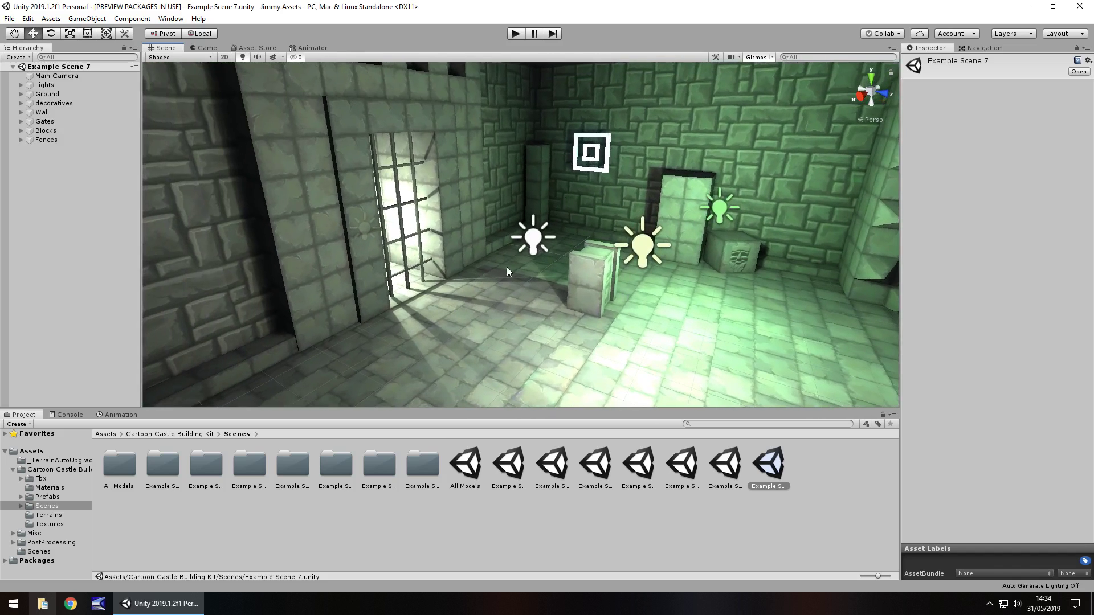
Open Example Scene 2 and assign the castle kit's normal texture as Normal Map of the Cartoon Castle Building Kit material
double_click(553, 466)
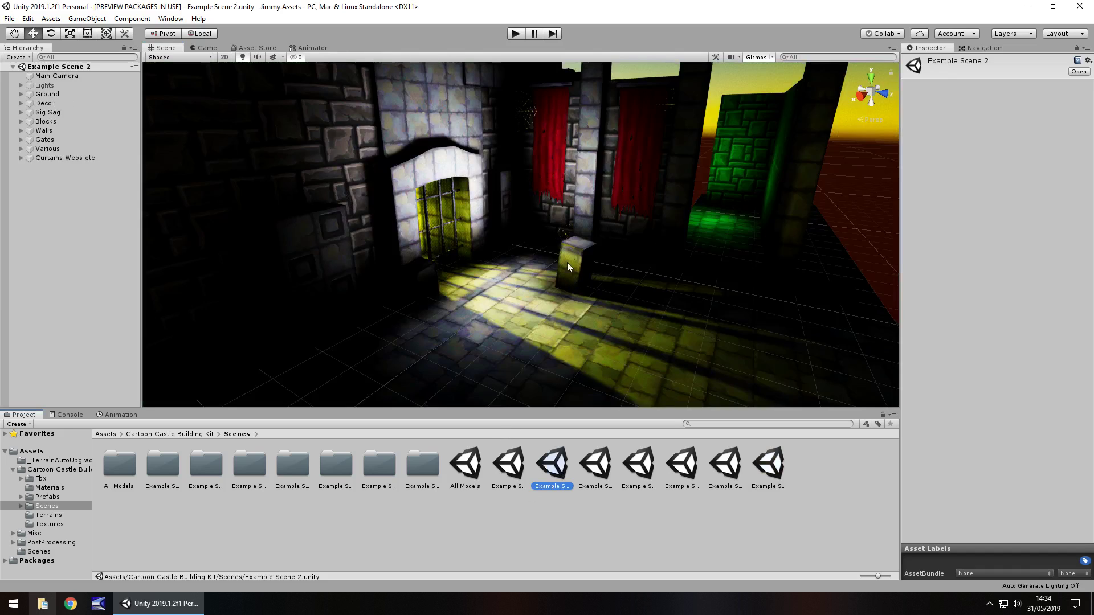
left_click(52, 525)
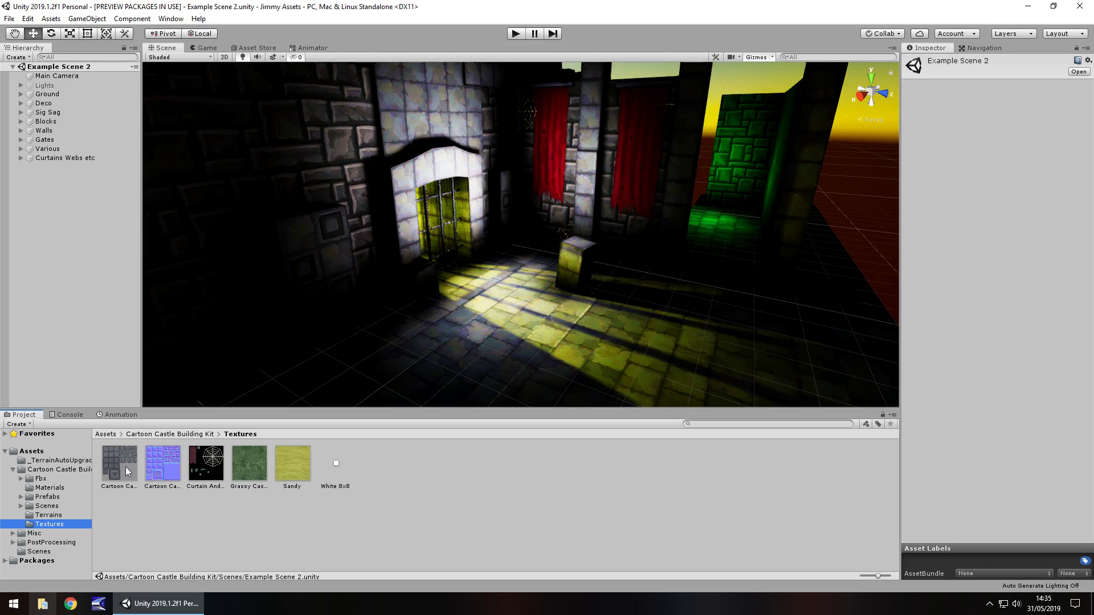
left_click(64, 487)
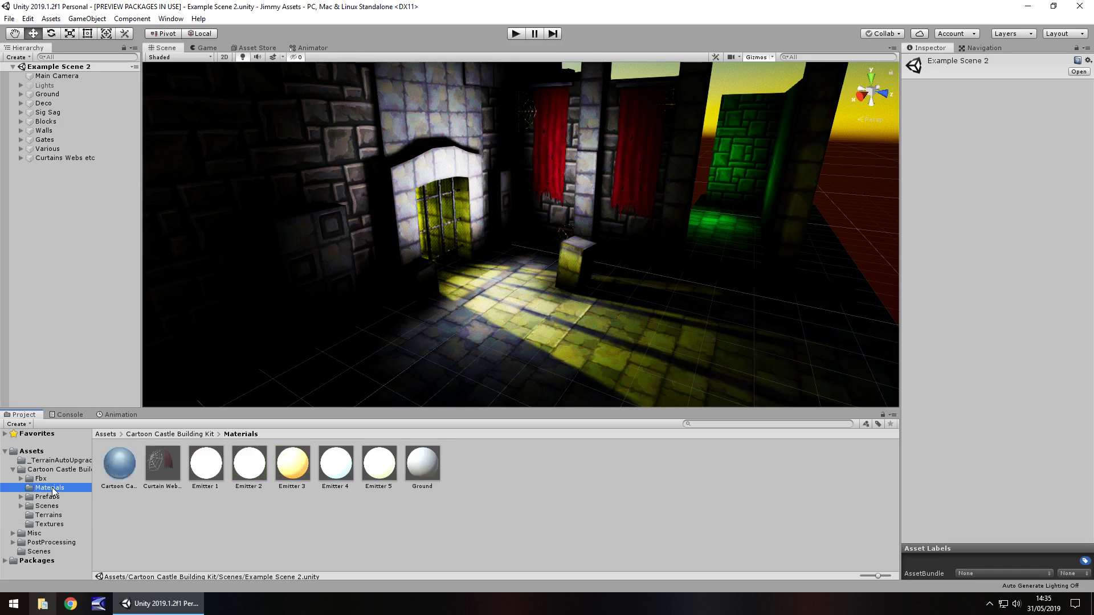
left_click(126, 468)
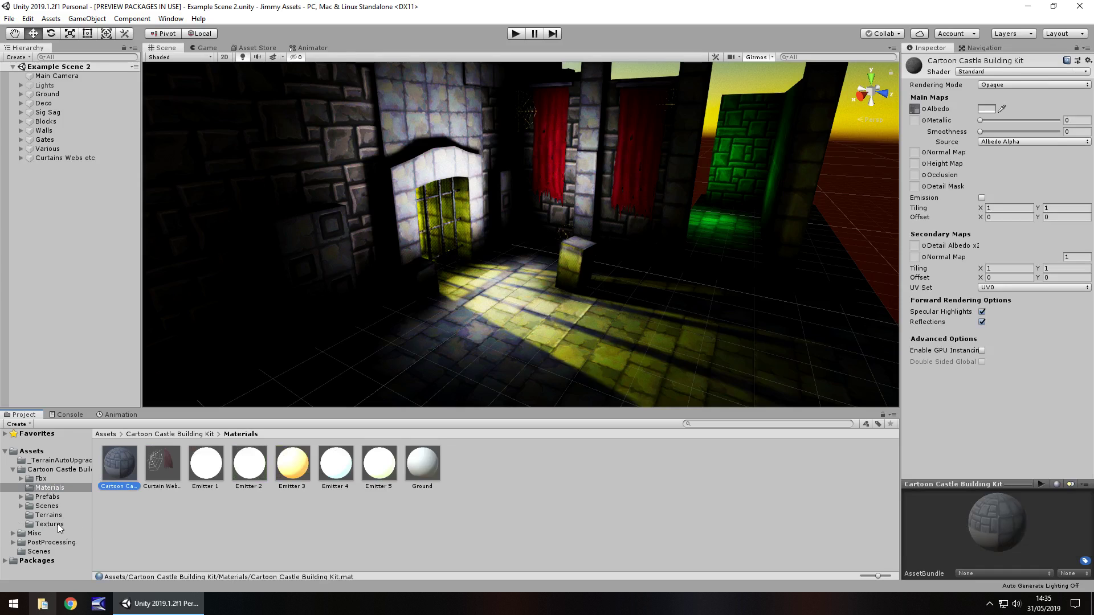
left_click(50, 524)
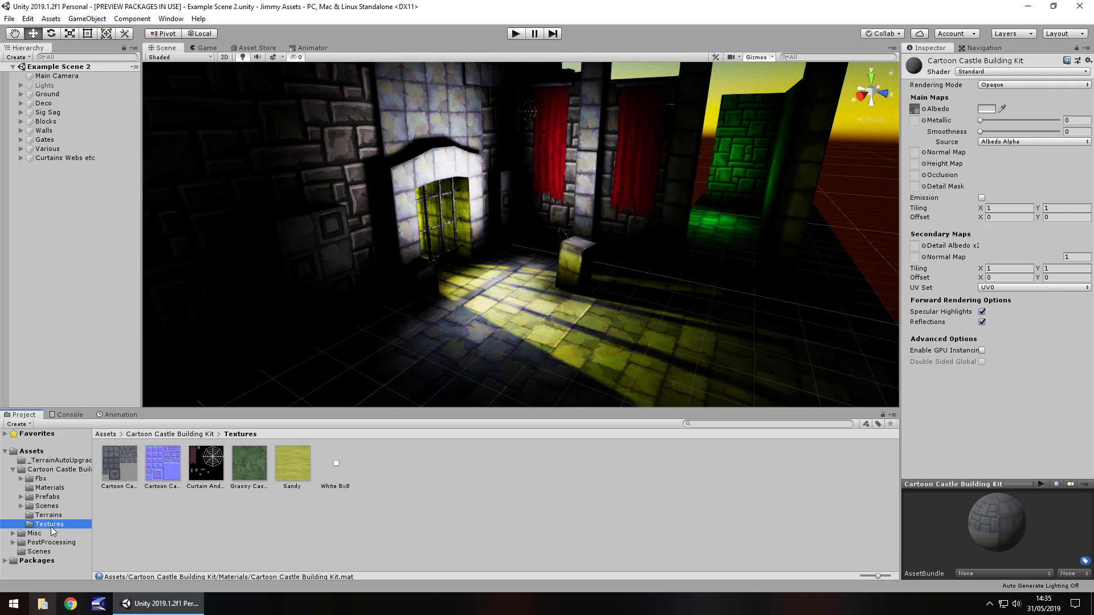
left_click_drag(162, 463, 914, 152)
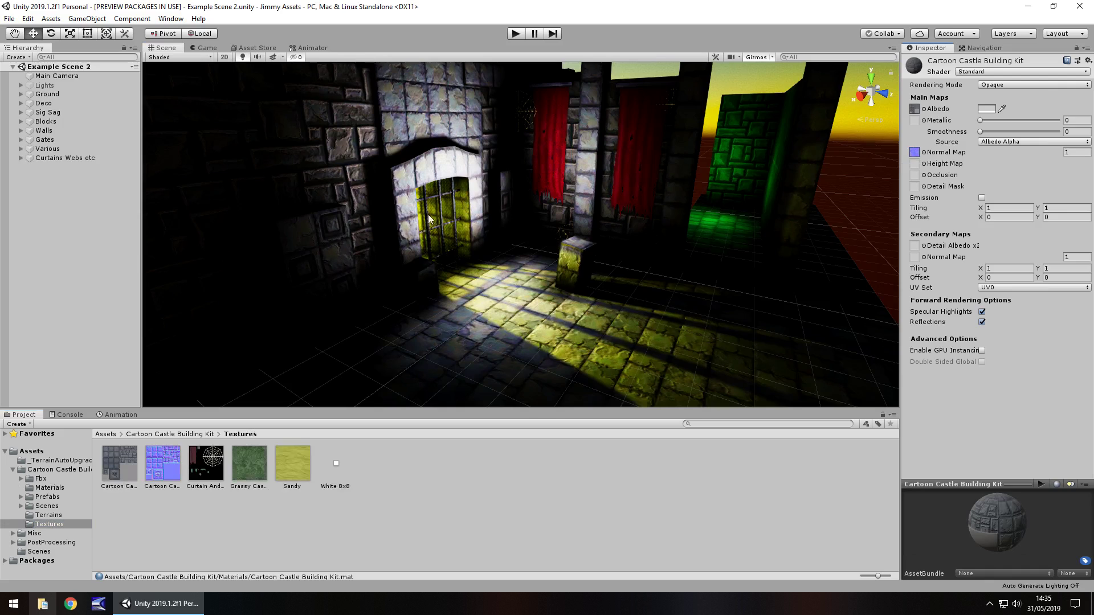
Preview the scene through the game camera and browse the kit's Misc, Fence, Blocks, Curtain Web and Deco prefab folders
left_click(207, 47)
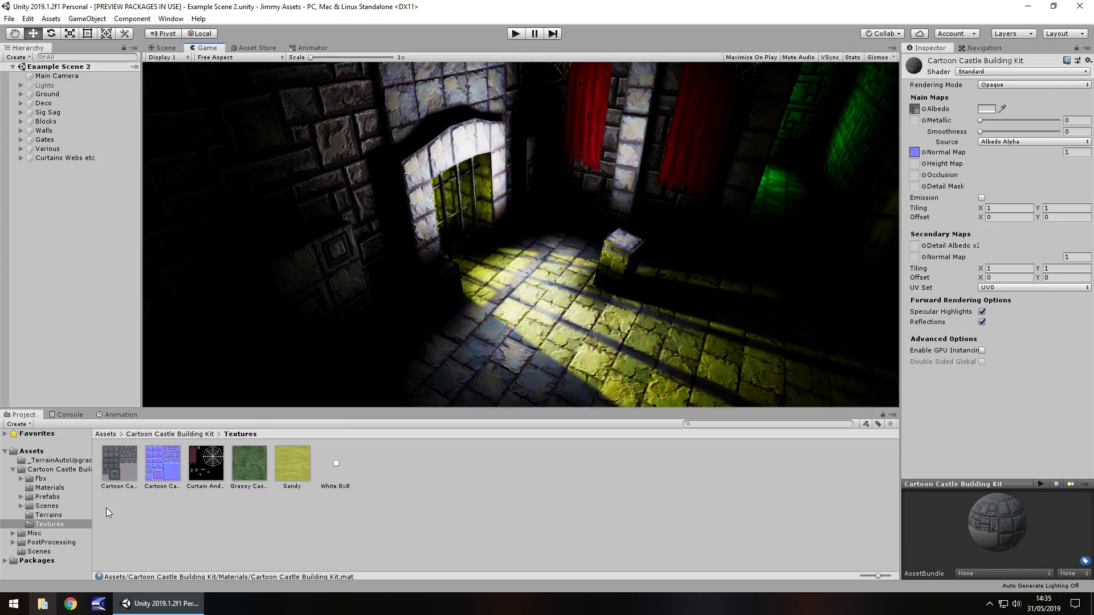
left_click(47, 498)
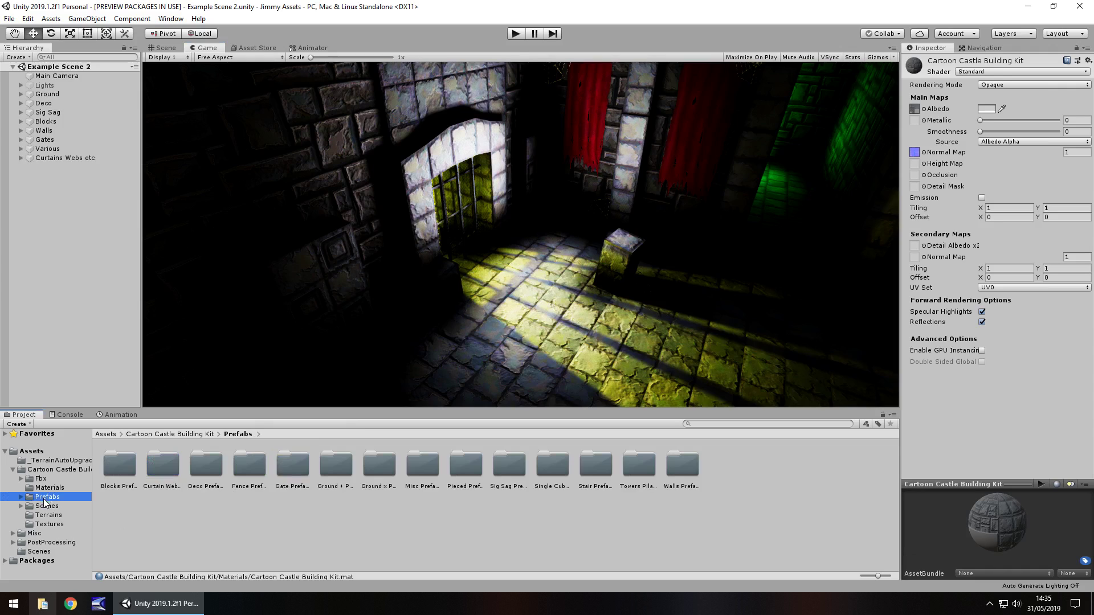
double_click(422, 465)
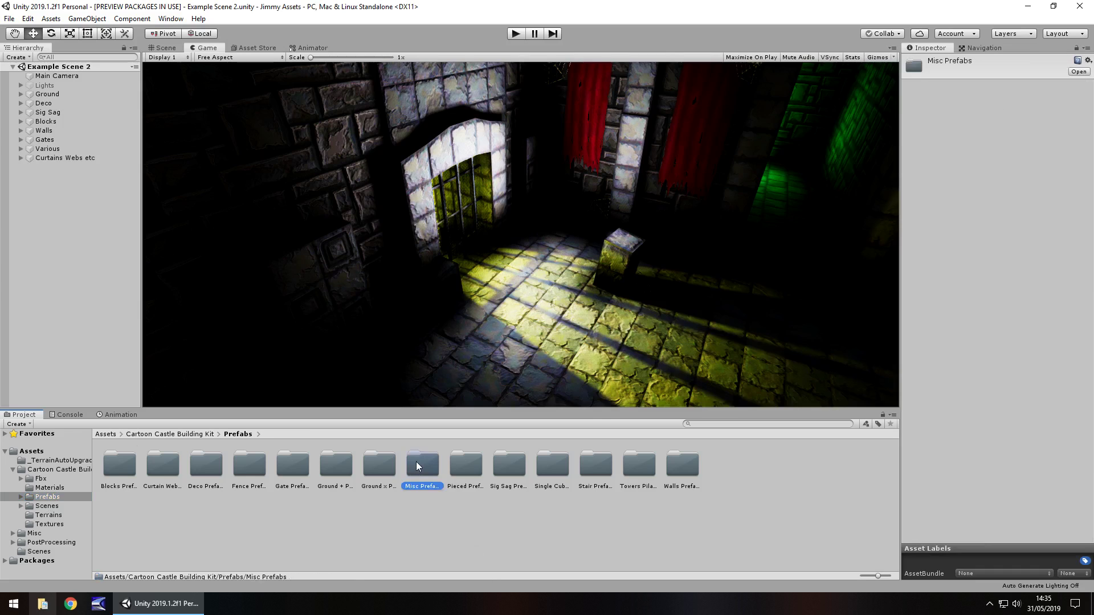
left_click(66, 561)
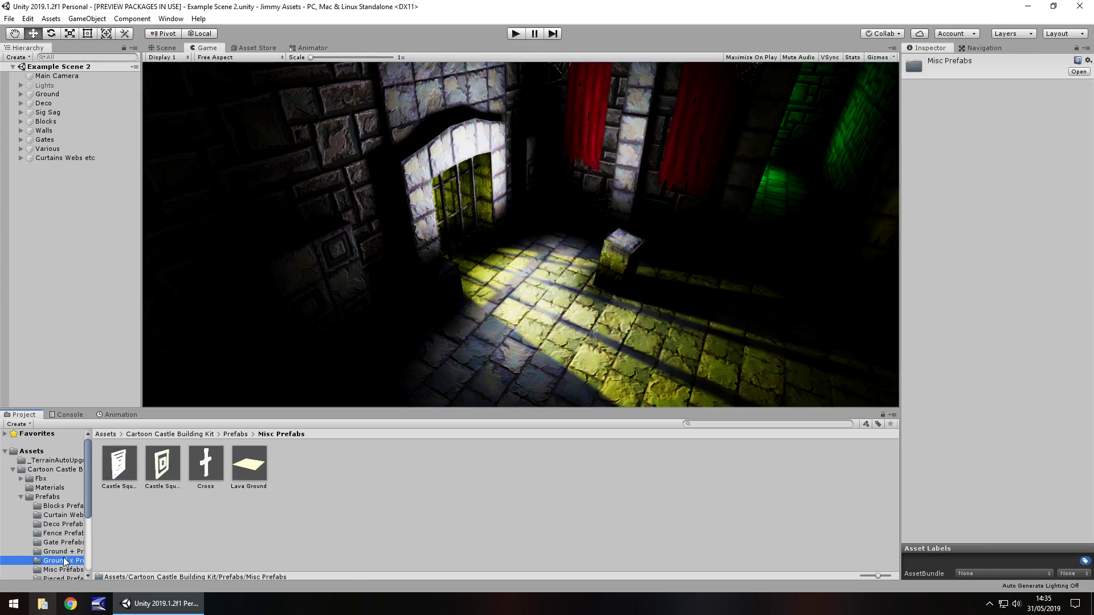
left_click(61, 534)
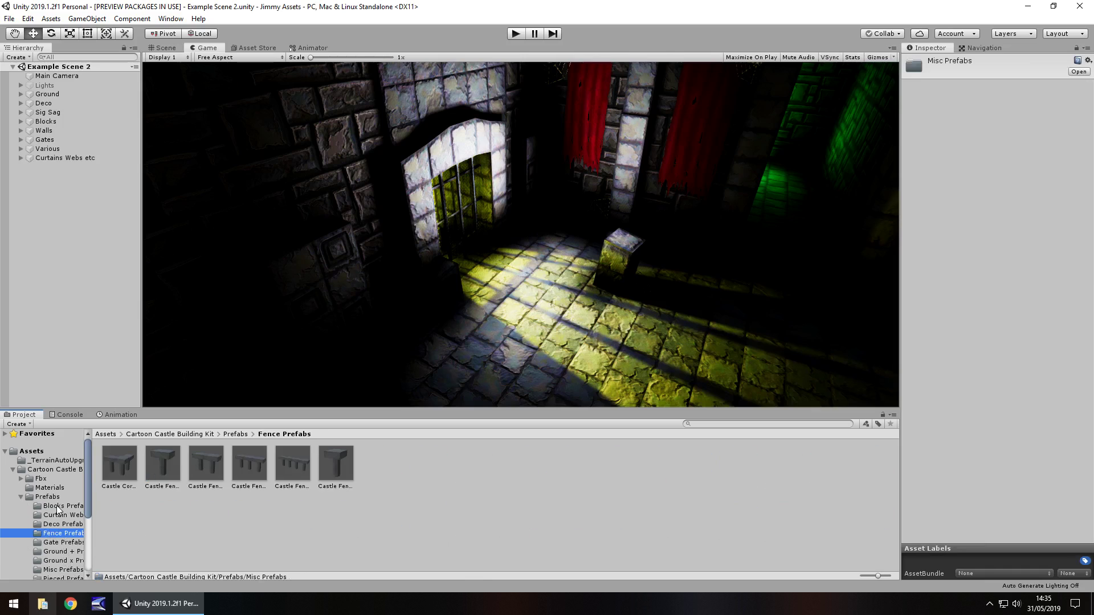
left_click(54, 507)
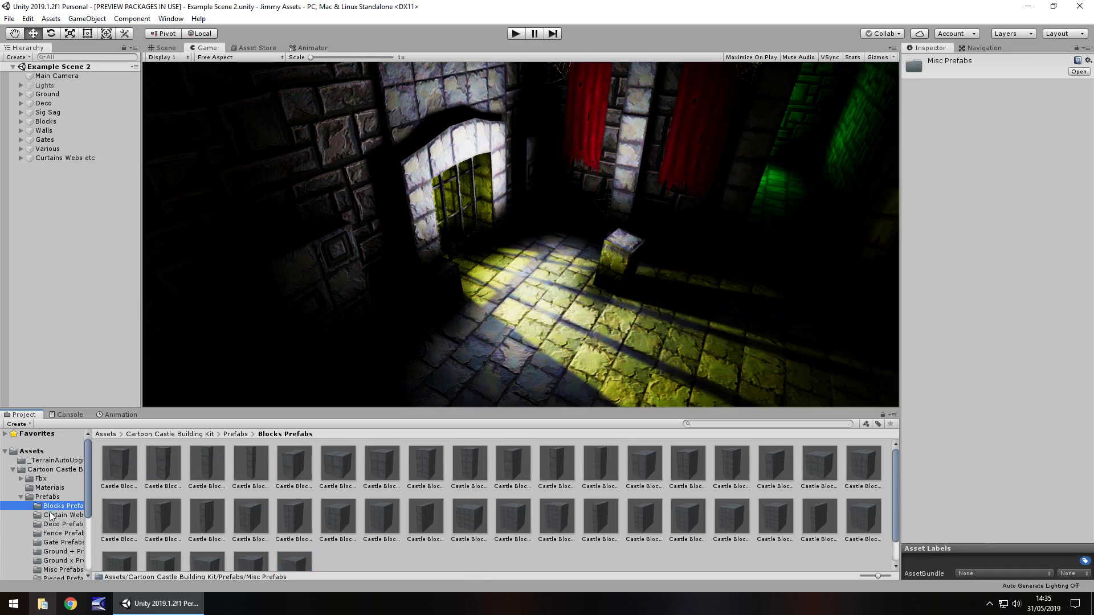
left_click(64, 516)
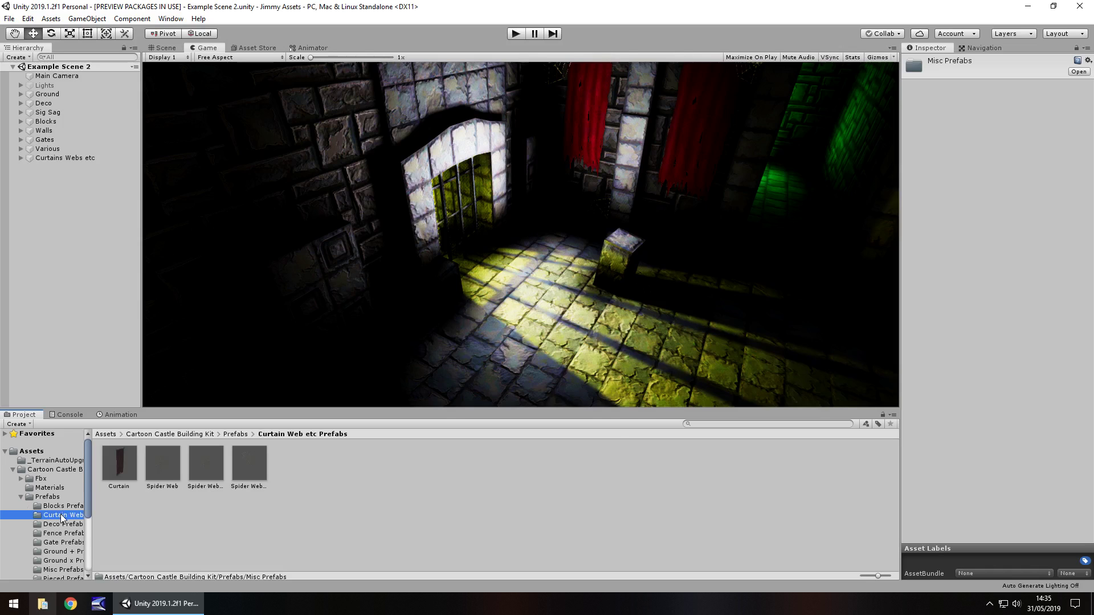
left_click(60, 525)
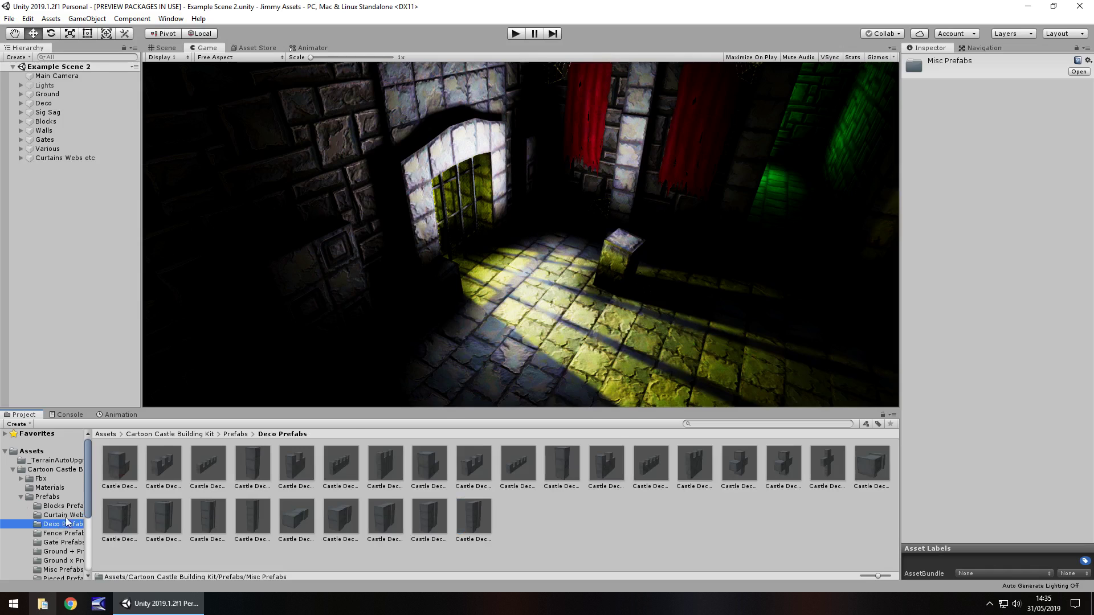
left_click(410, 280)
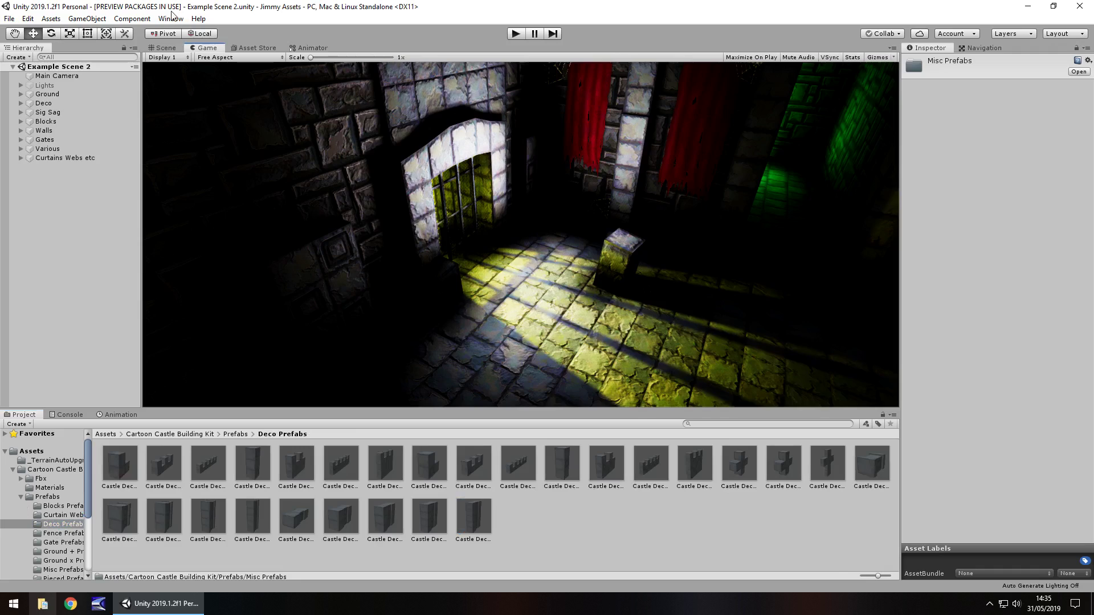
Add the Castle Deco 4 and Castle Deco 6 prefabs to the dungeon room in the Scene view
left_click(165, 49)
right_click_drag(502, 228, 627, 219)
middle_click_drag(587, 250, 535, 232)
right_click_drag(535, 232, 462, 244)
left_click_drag(253, 484, 538, 290)
left_click_drag(326, 460, 619, 330)
Move the Castle Deco 4 block along the X axis to a position of about 0.56
scroll(618, 326, "down", 5)
middle_click_drag(616, 323, 401, 287)
left_click(370, 267)
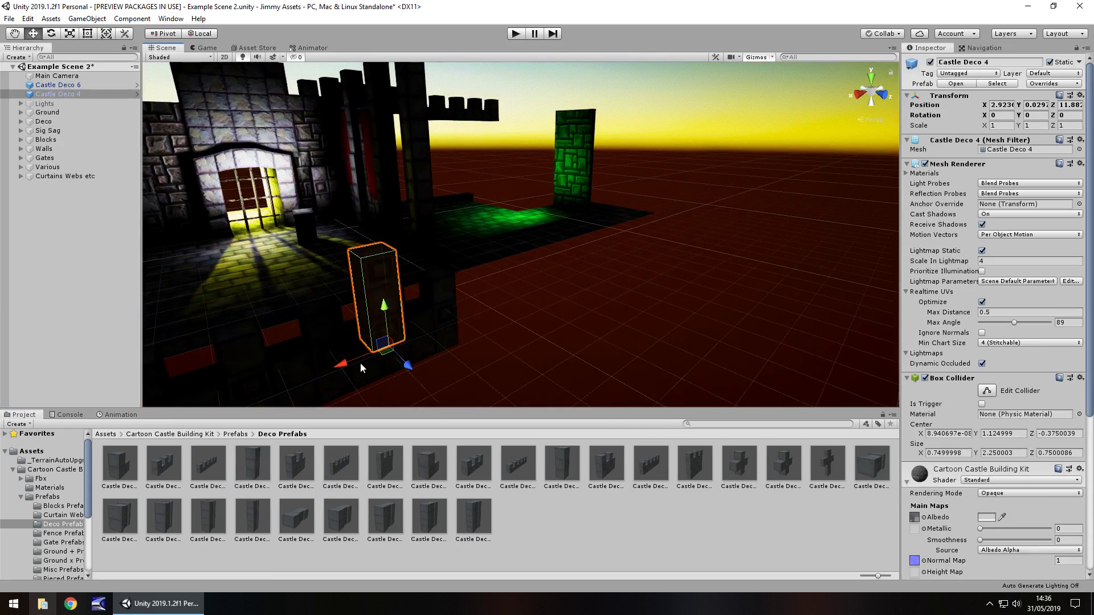
left_click_drag(361, 363, 451, 348)
Look back over the gate room and return to the Cartoon Castle Building Kit page in the Asset Store
right_click_drag(241, 230, 530, 272)
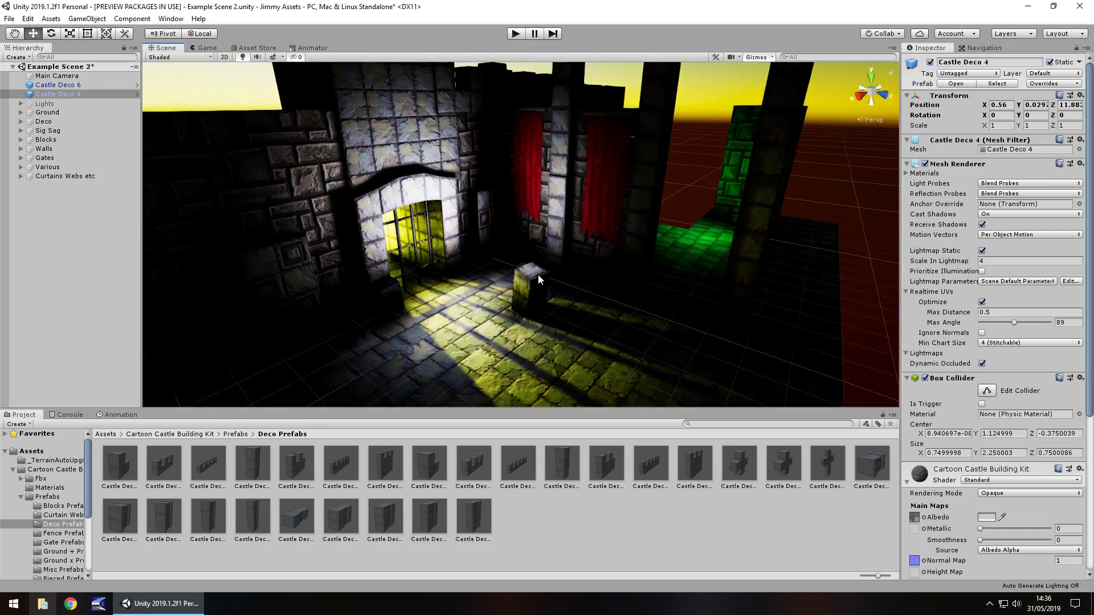
left_click(251, 47)
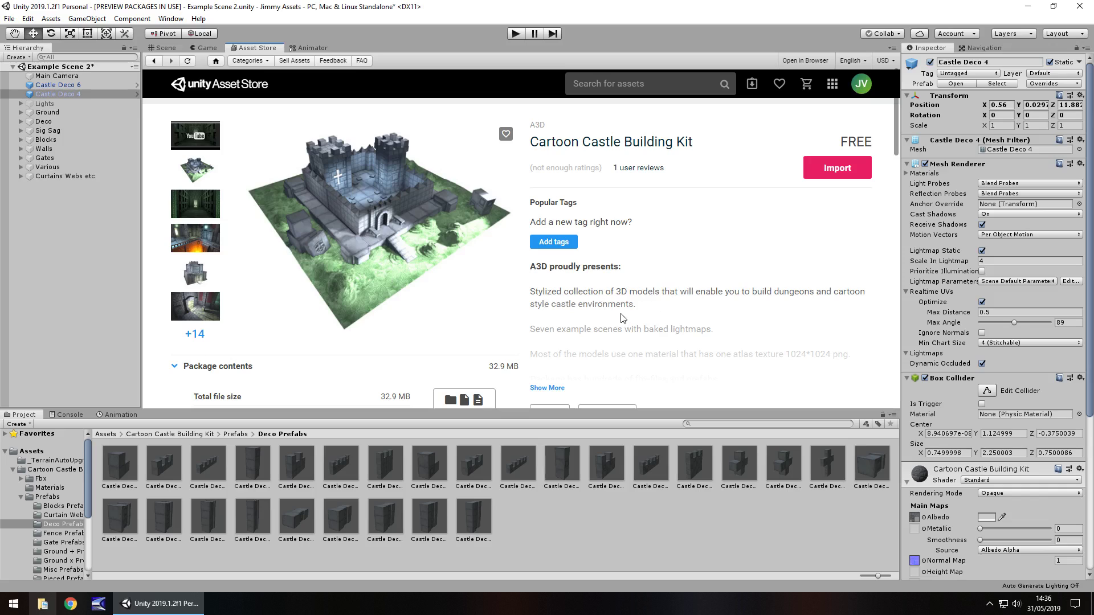
Return to the Scene view and examine the dungeon room's arched gate, red curtains and lit stone floor
left_click(164, 48)
right_click_drag(552, 274, 608, 293)
middle_click_drag(574, 301, 651, 251)
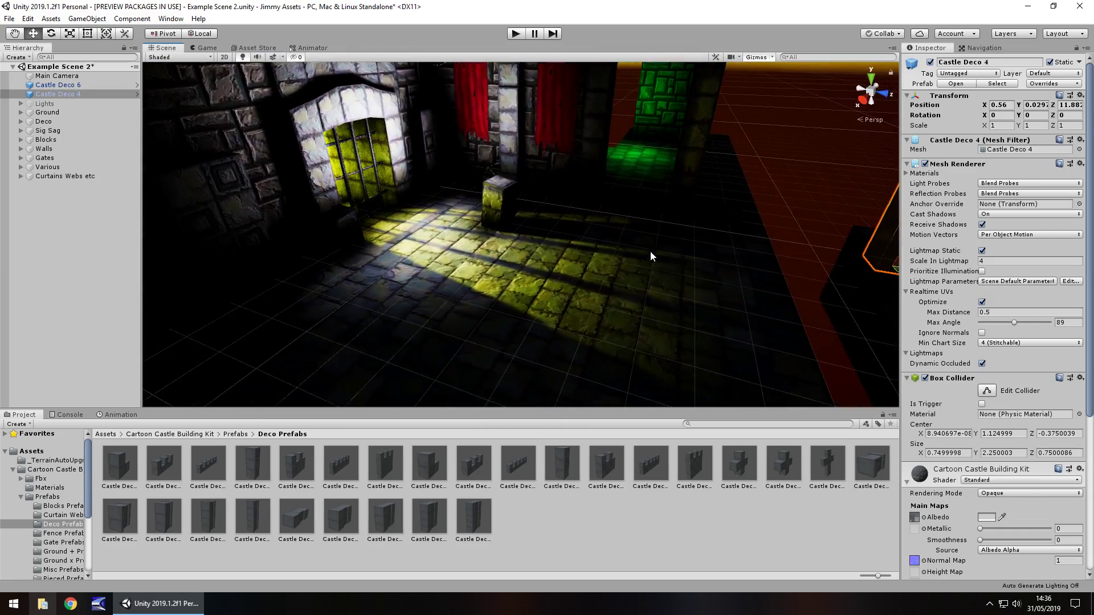
right_click_drag(650, 251, 623, 241)
scroll(400, 305, "up", 2)
left_click_drag(400, 301, 610, 244, "alt")
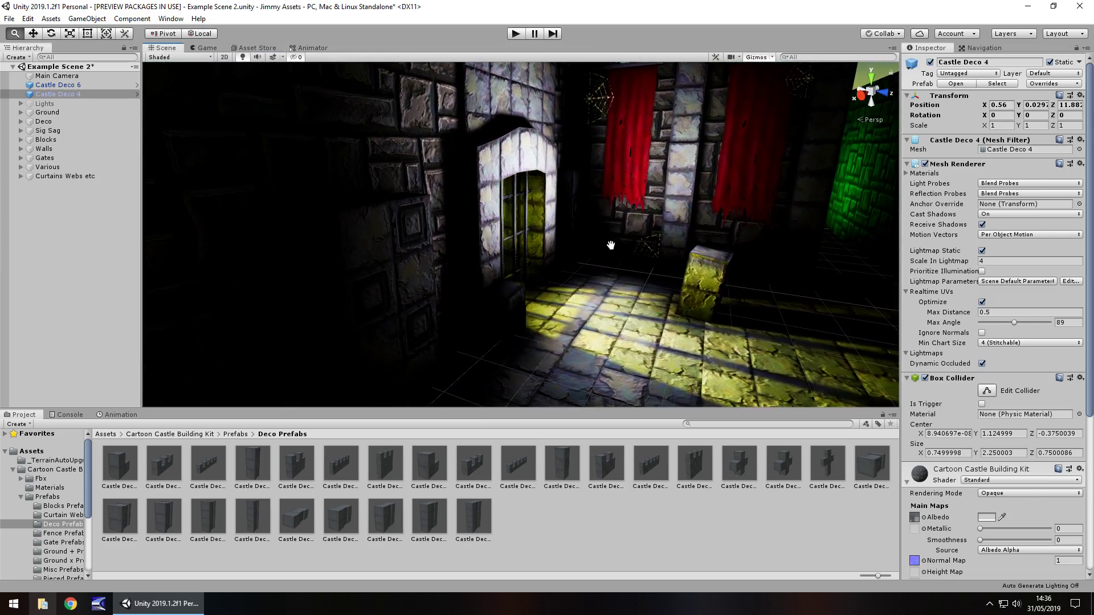
Open Example Scene 1 from the kit's Scenes folder, saving the changes made to Example Scene 2
left_click(46, 471)
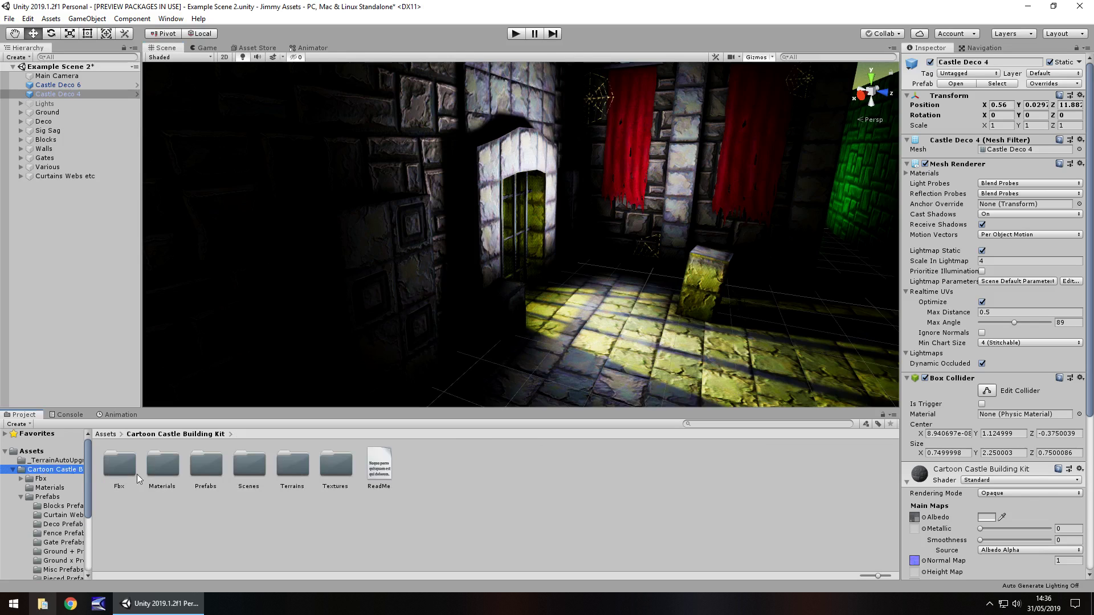
double_click(246, 473)
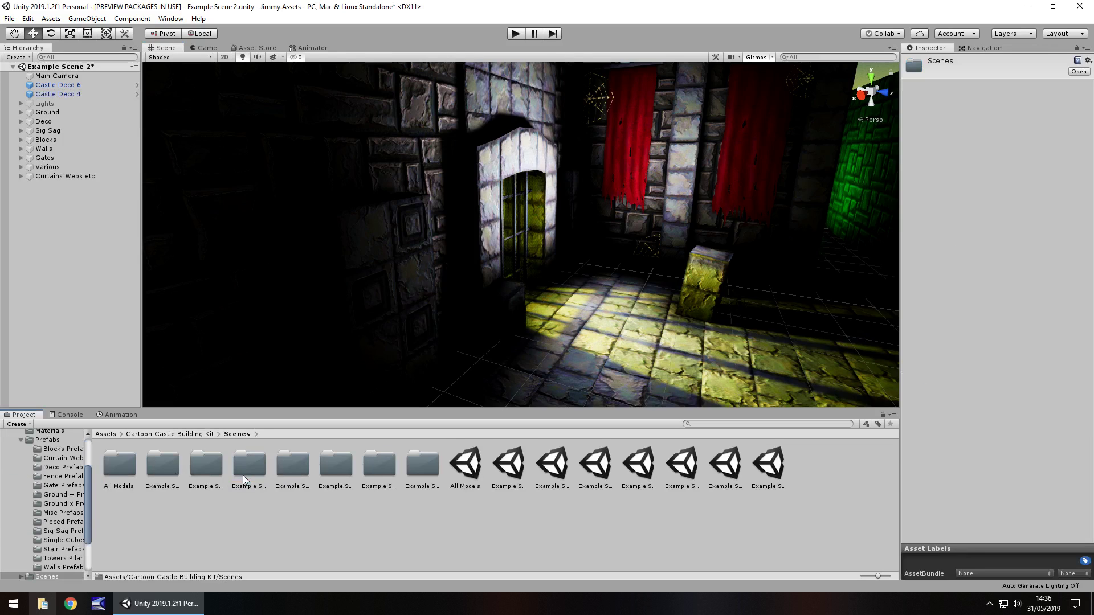
double_click(516, 471)
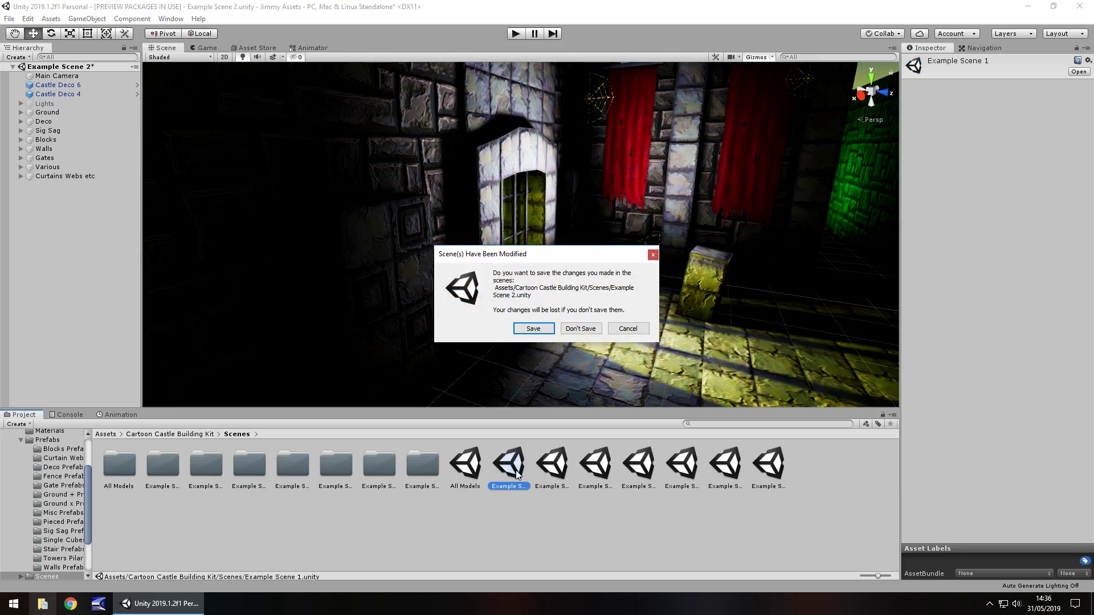
left_click(533, 330)
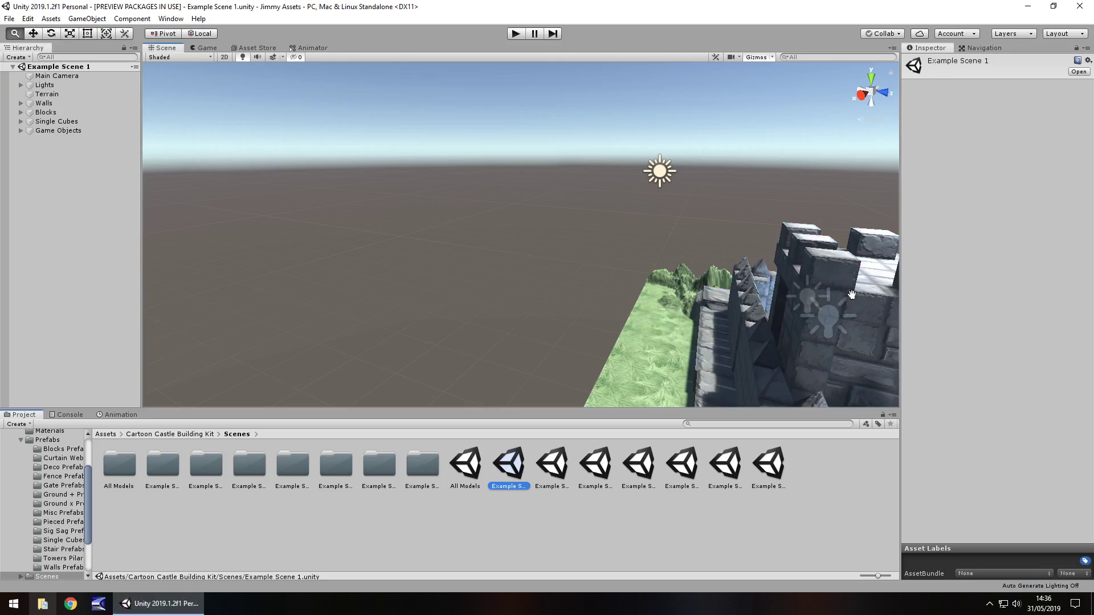
Examine the castle in Example Scene 1 from outside, including its spiked walls, gate, terrain and towers
right_click_drag(673, 268, 769, 245, "alt")
middle_click_drag(769, 245, 740, 223)
right_click_drag(541, 240, 754, 247)
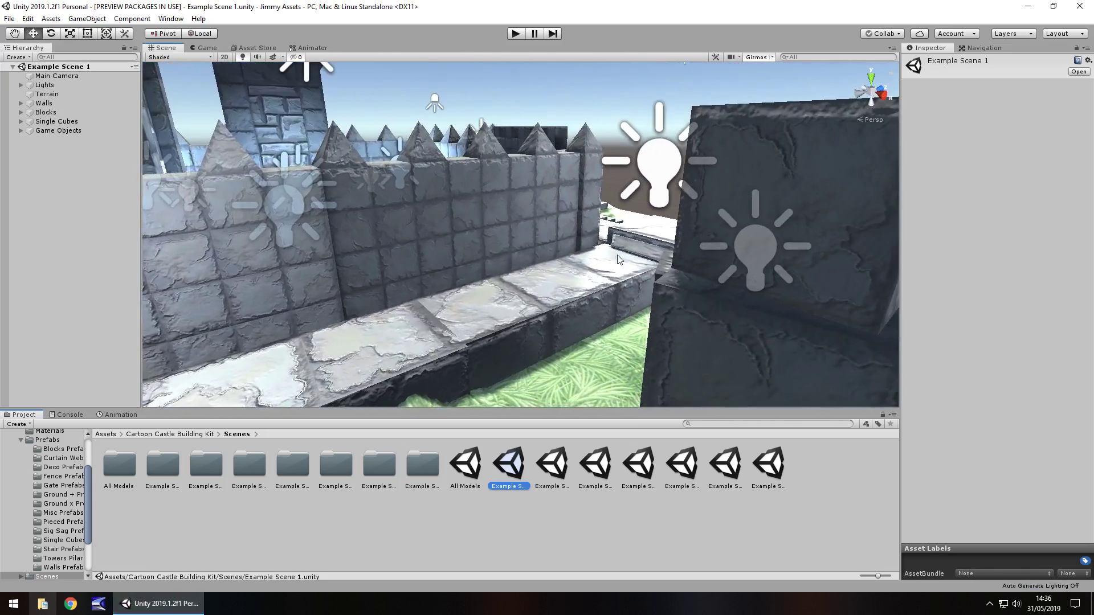
right_click_drag(618, 258, 496, 273)
middle_click_drag(649, 281, 573, 229)
right_click_drag(573, 229, 480, 233)
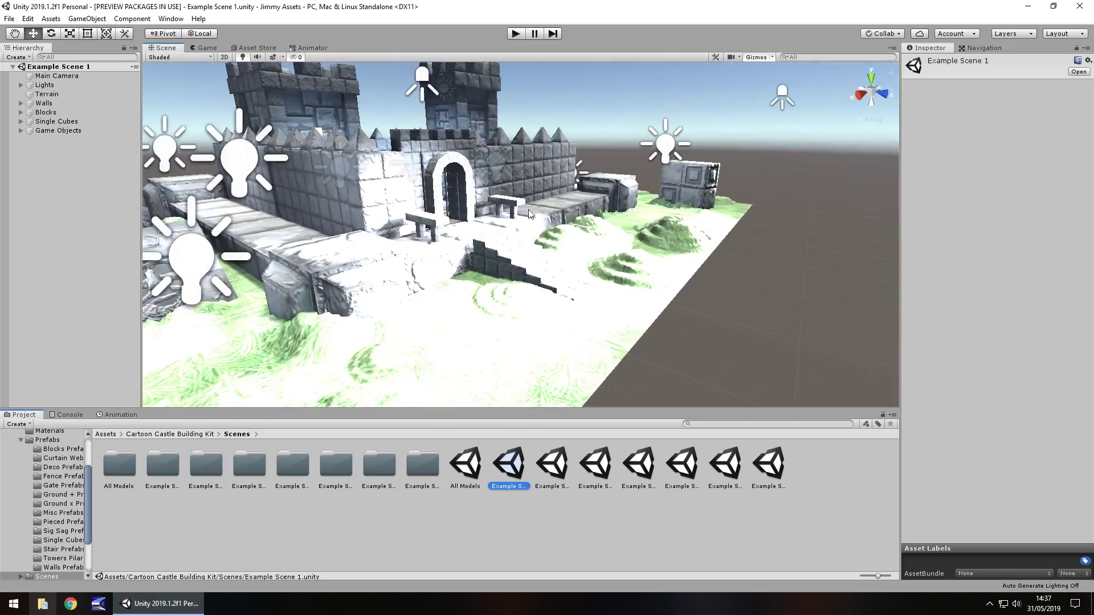
scroll(528, 209, "up", 6)
right_click_drag(562, 230, 532, 306)
right_click_drag(641, 299, 601, 264)
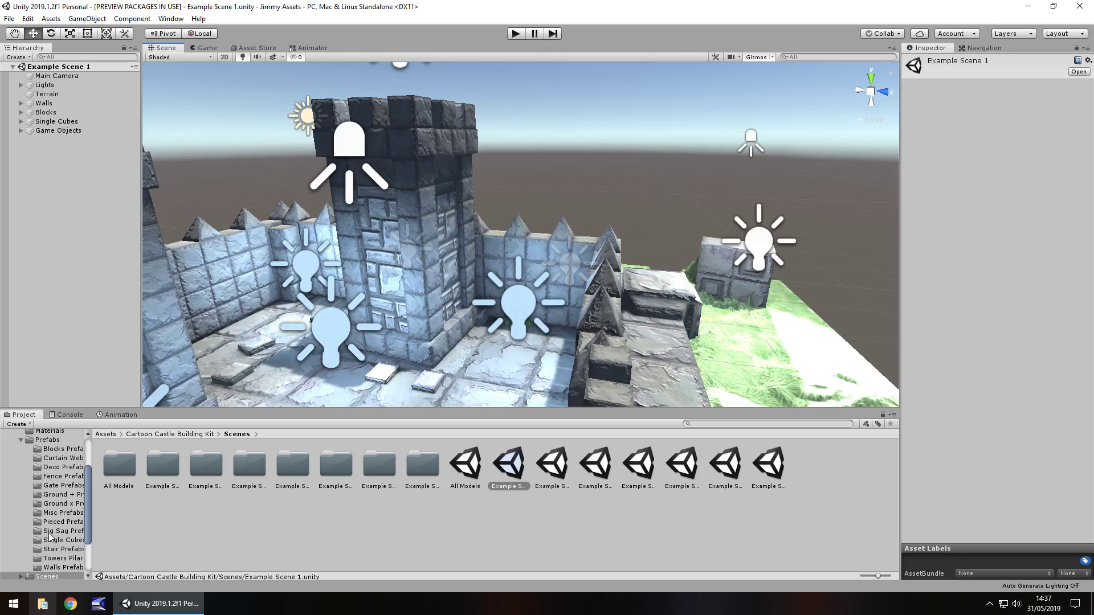
Browse the Cartoon Castle Building Kit's Materials, Fbx and Textures folders in the project
scroll(53, 466, "up", 3)
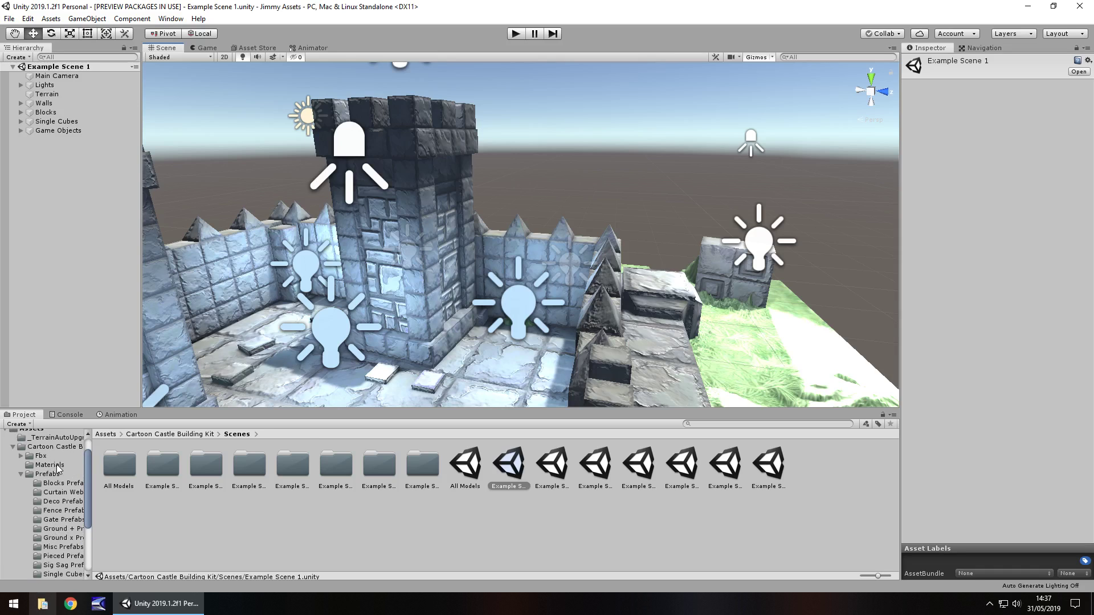
left_click(46, 464)
left_click(40, 457)
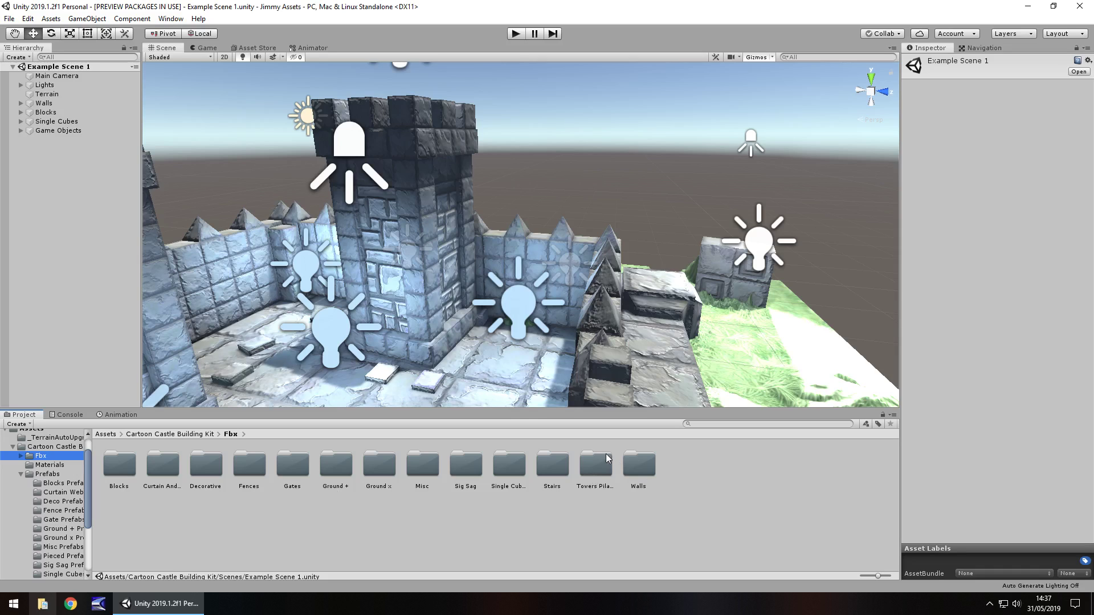
scroll(74, 552, "down", 5)
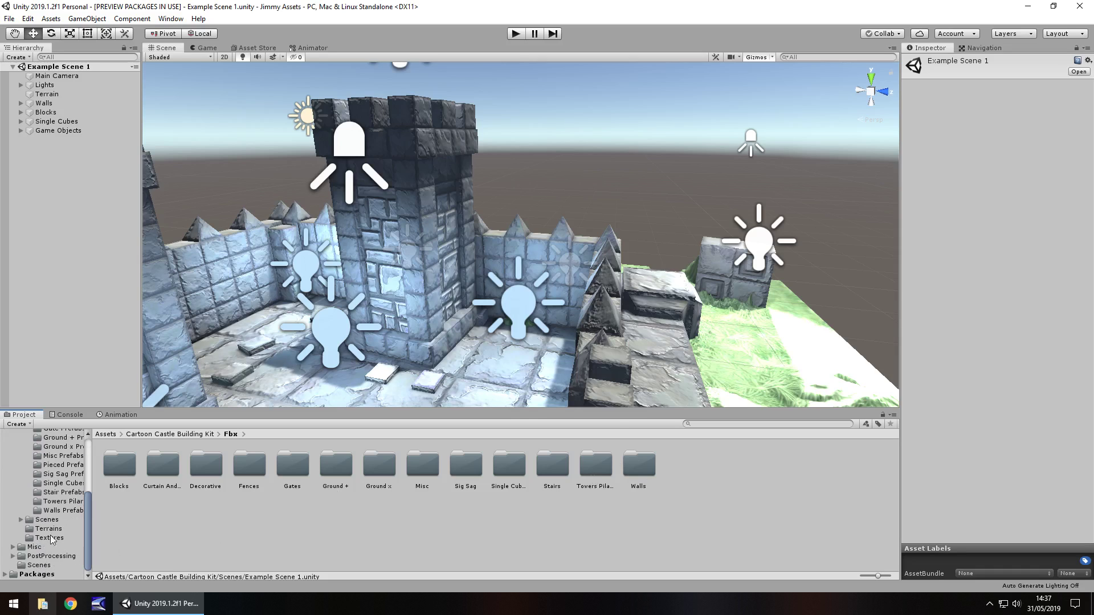
left_click(57, 537)
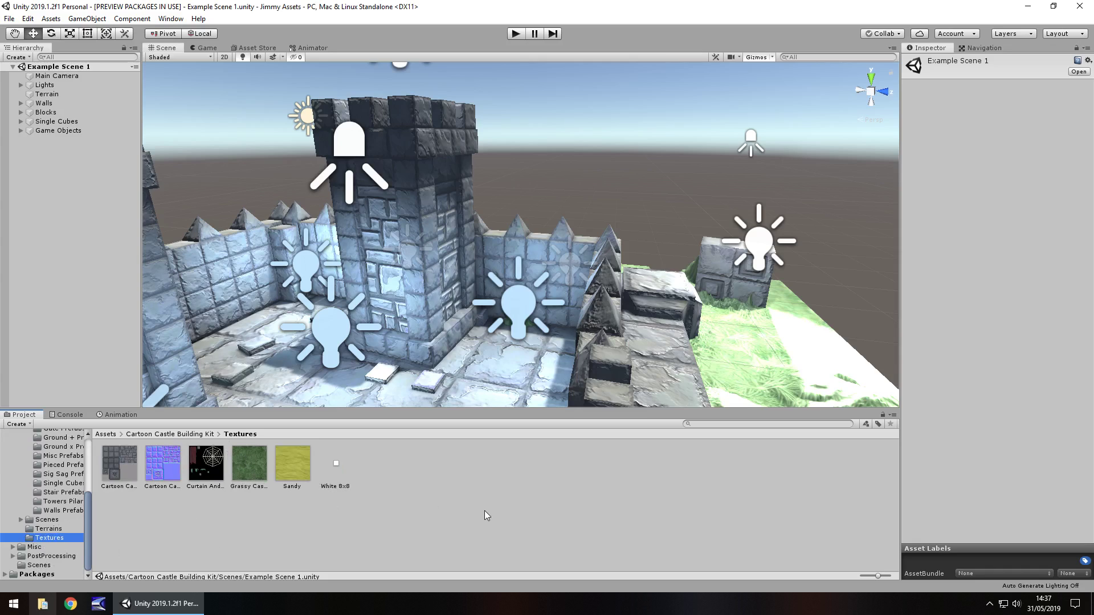
View the castle from above its front wall and move in towards the courtyard towers
right_click_drag(661, 224, 625, 195)
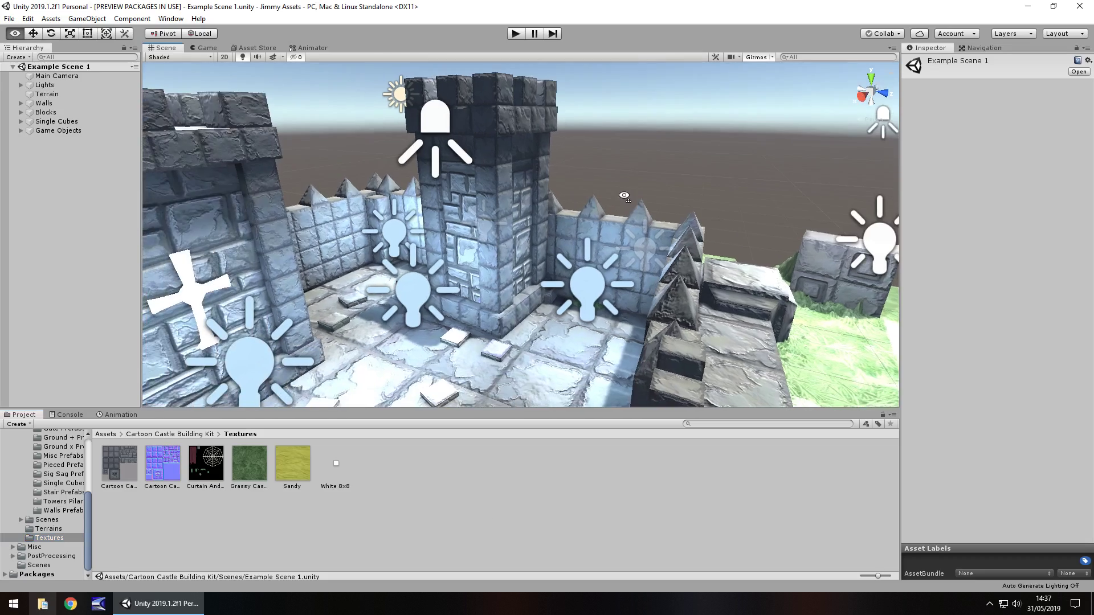
key("Right")
key("Down")
key("Left")
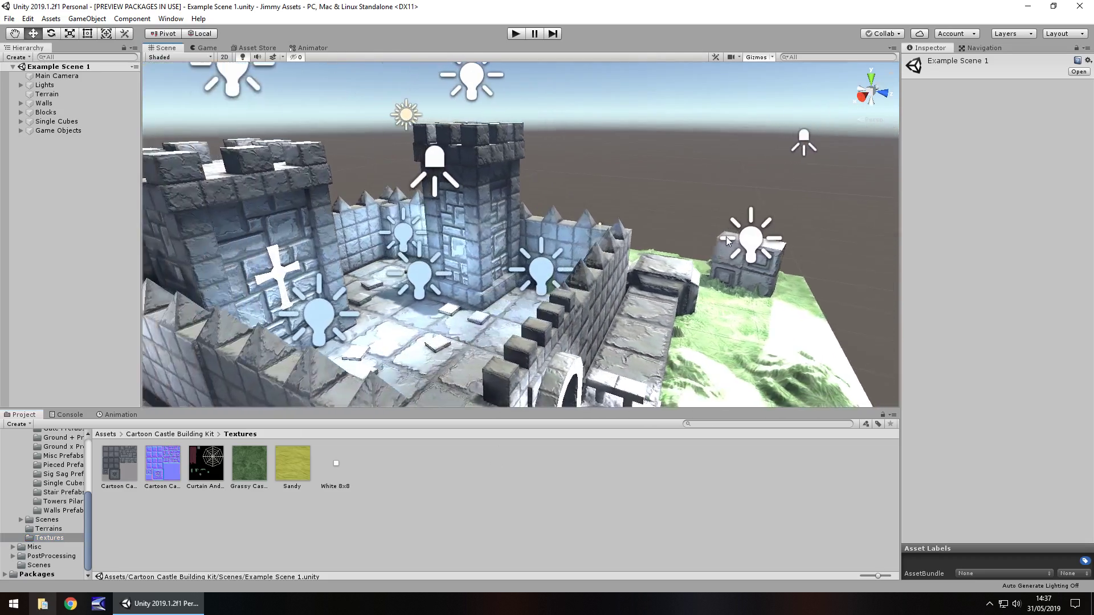
right_click_drag(726, 237, 643, 259)
middle_click_drag(576, 283, 519, 242)
right_click_drag(519, 243, 444, 220)
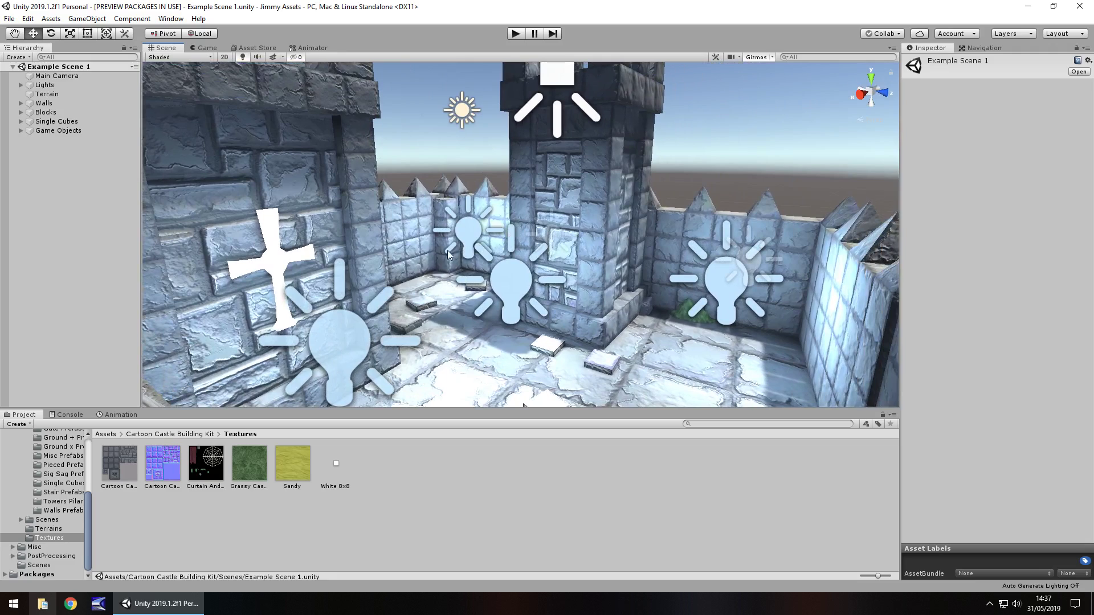
Inspect the courtyard's stone walls and floor tiles up close from several angles
mouse_move(589, 196)
right_mouse_down()
mouse_move(681, 180)
mouse_move(624, 203)
mouse_move(593, 196)
right_mouse_up()
key("Up")
key("Left")
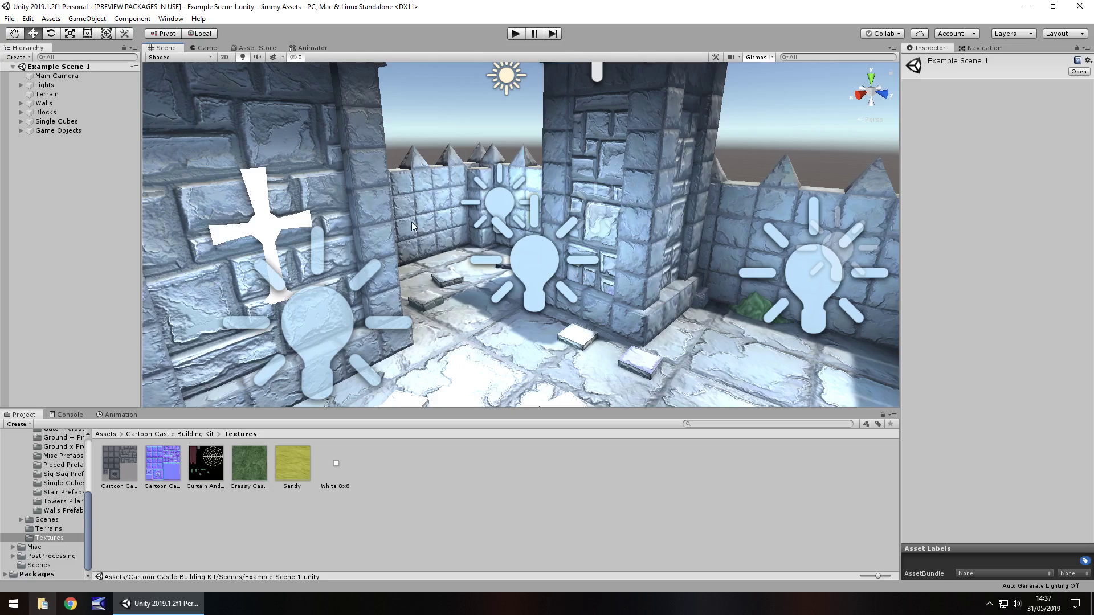
key("w")
right_click_drag(412, 221, 377, 300)
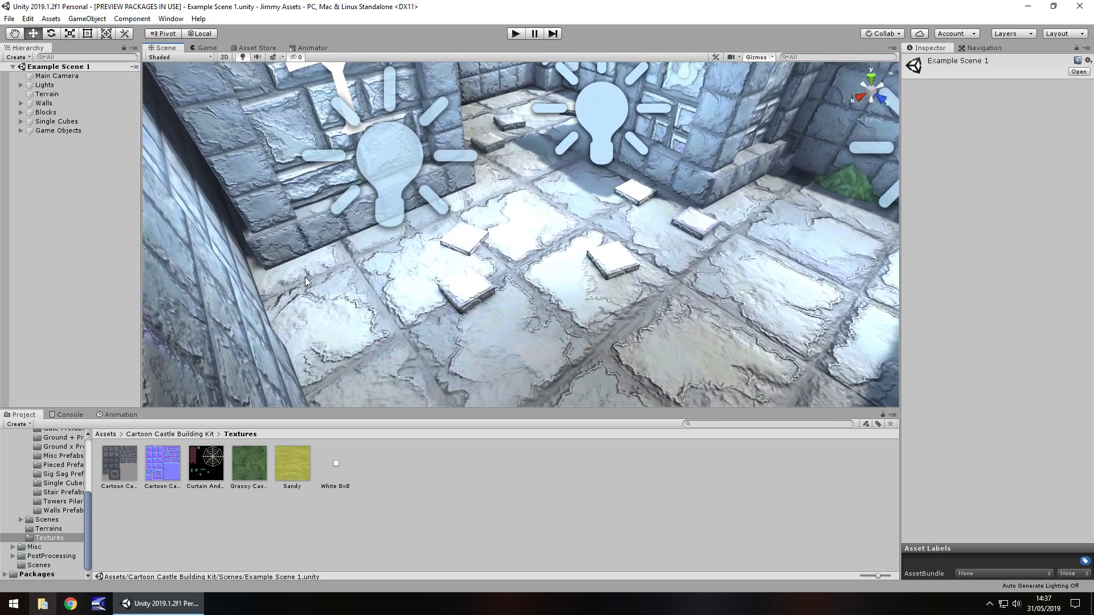
right_click_drag(306, 276, 591, 217)
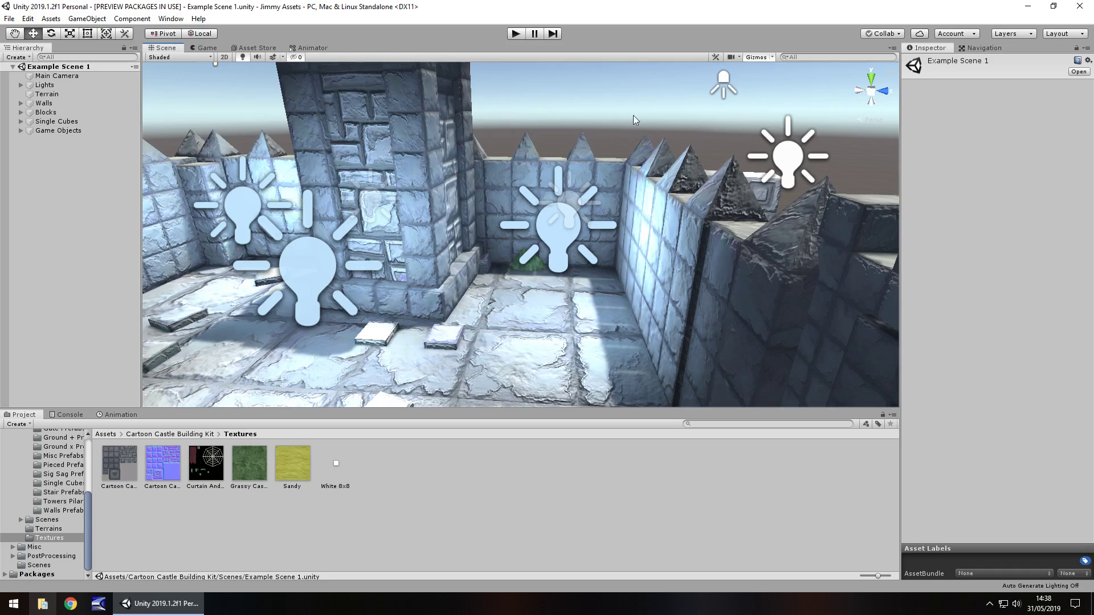
right_click_drag(634, 115, 491, 104)
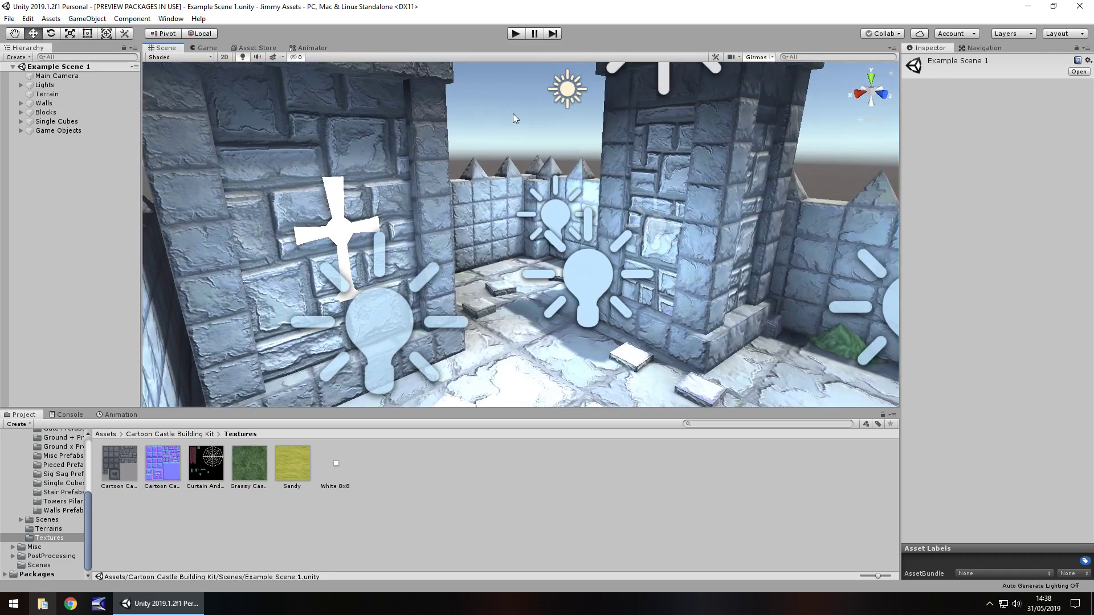
right_click_drag(604, 130, 552, 160)
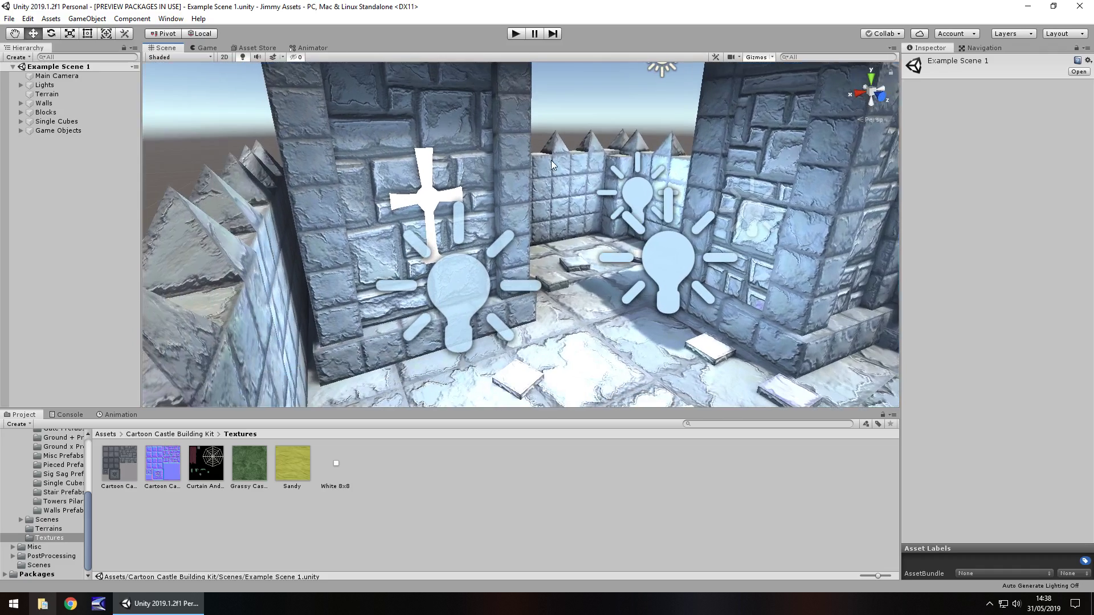
Compare the two courtyard towers and the surrounding spiked walls from farther back and close up
scroll(562, 200, "down", 3)
key("d")
right_click_drag(568, 199, 587, 197)
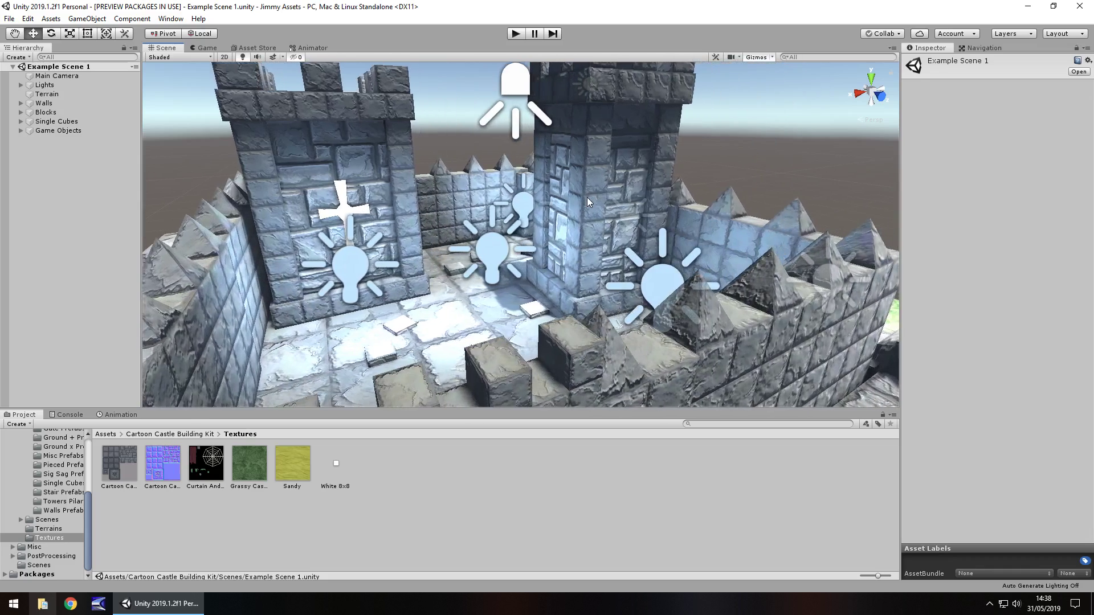
scroll(586, 197, "up", 5)
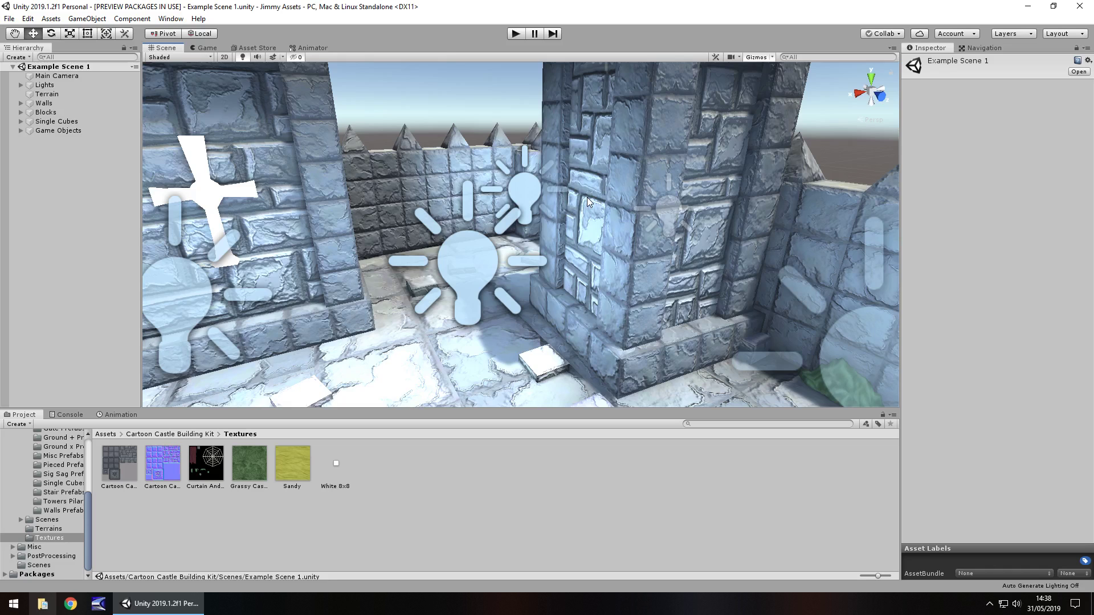
key("Left")
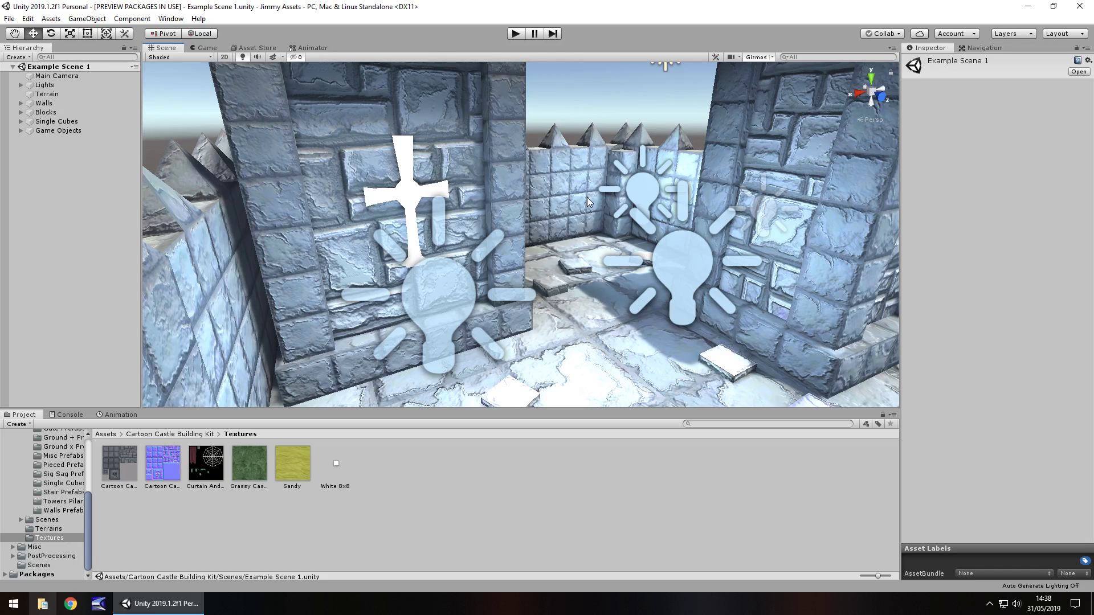
scroll(587, 197, "down", 3)
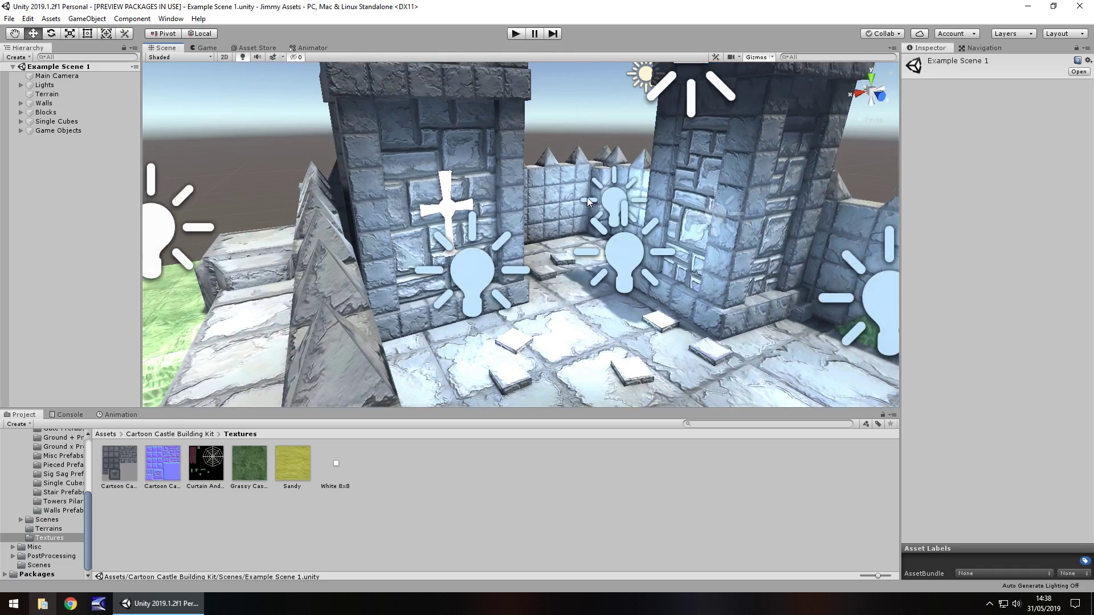
key("Right")
key("Right")
key("Right")
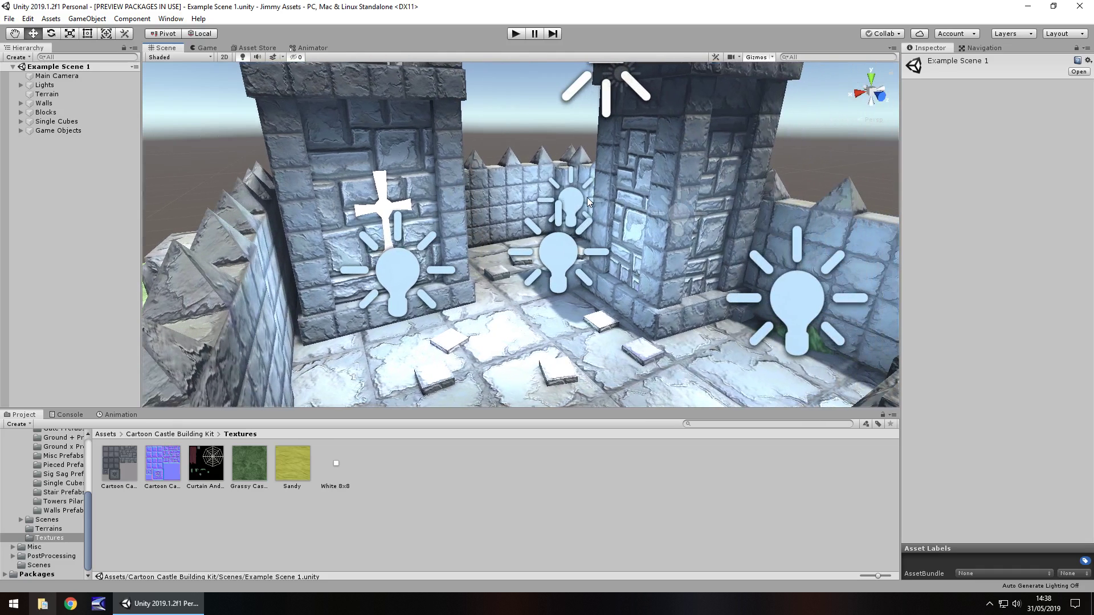